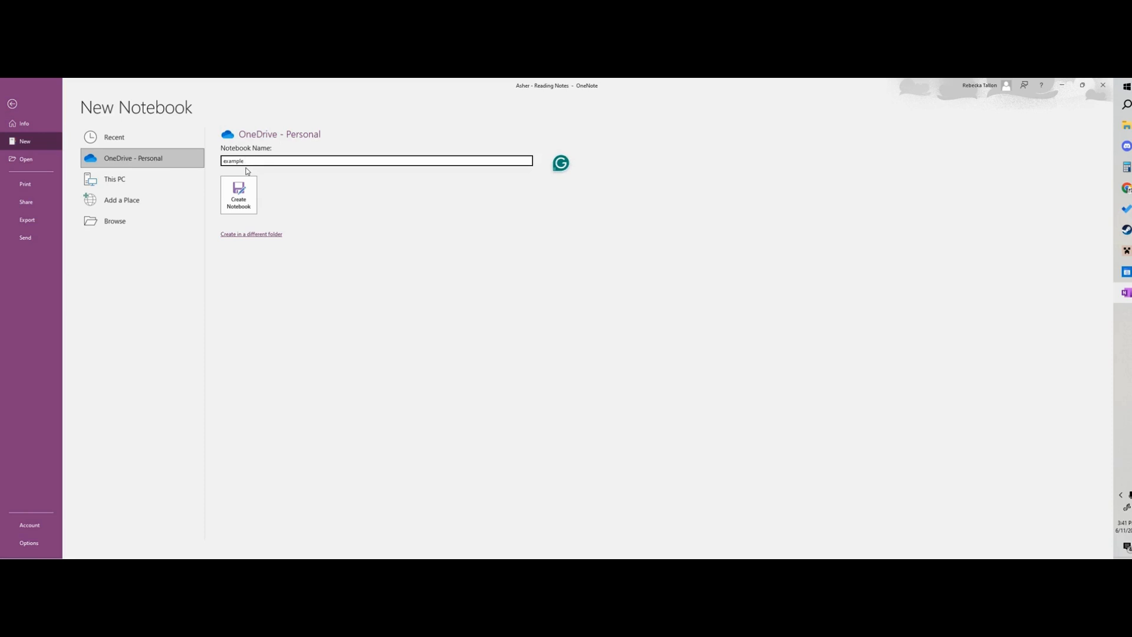
Name the new OneDrive - Personal notebook "example unit" and create it.
text(unit)
click(239, 204)
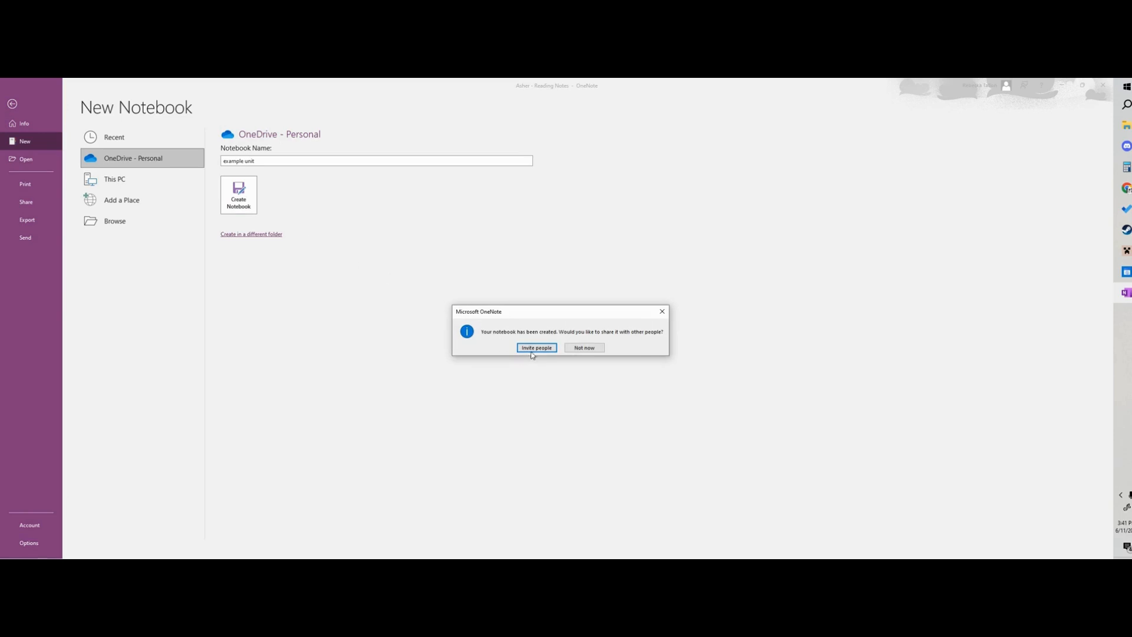
click(553, 352)
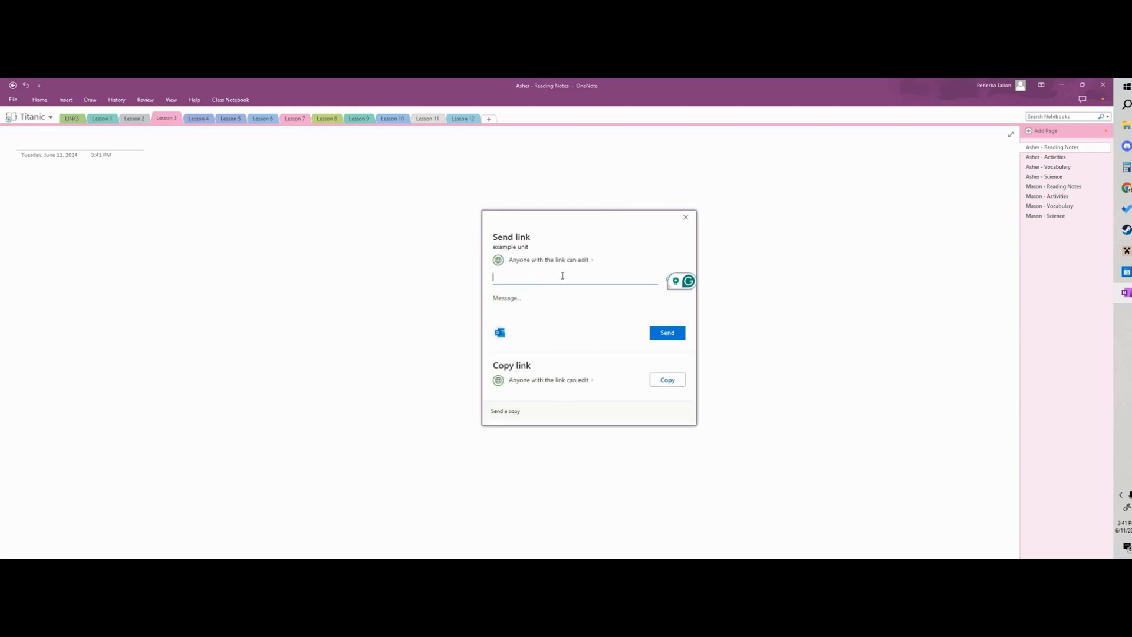
text(you@)
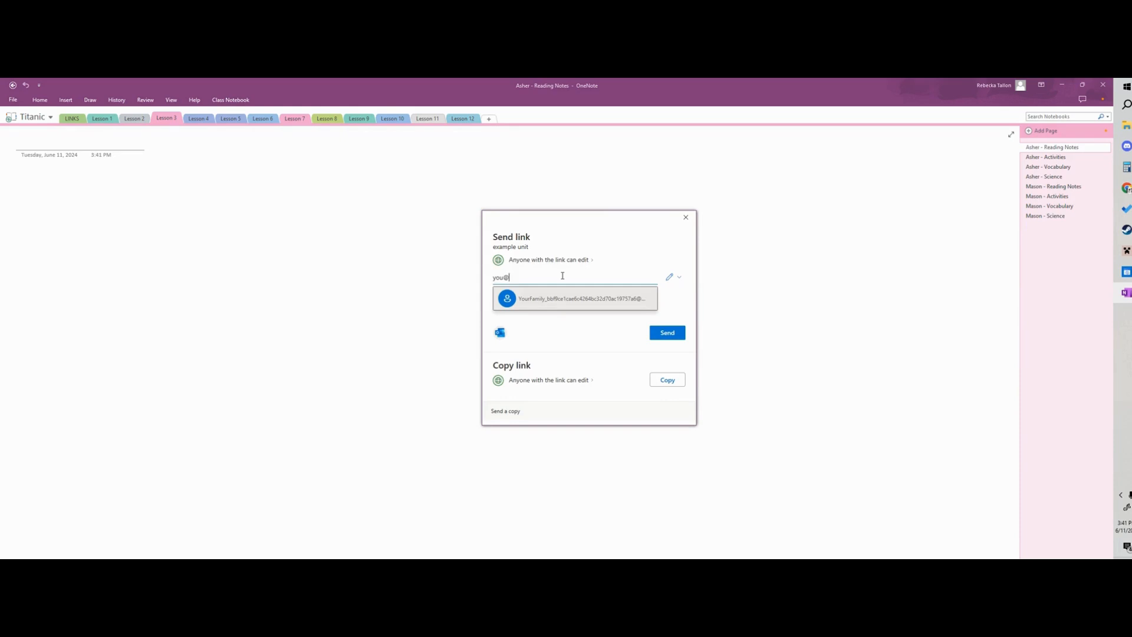
text(example.n)
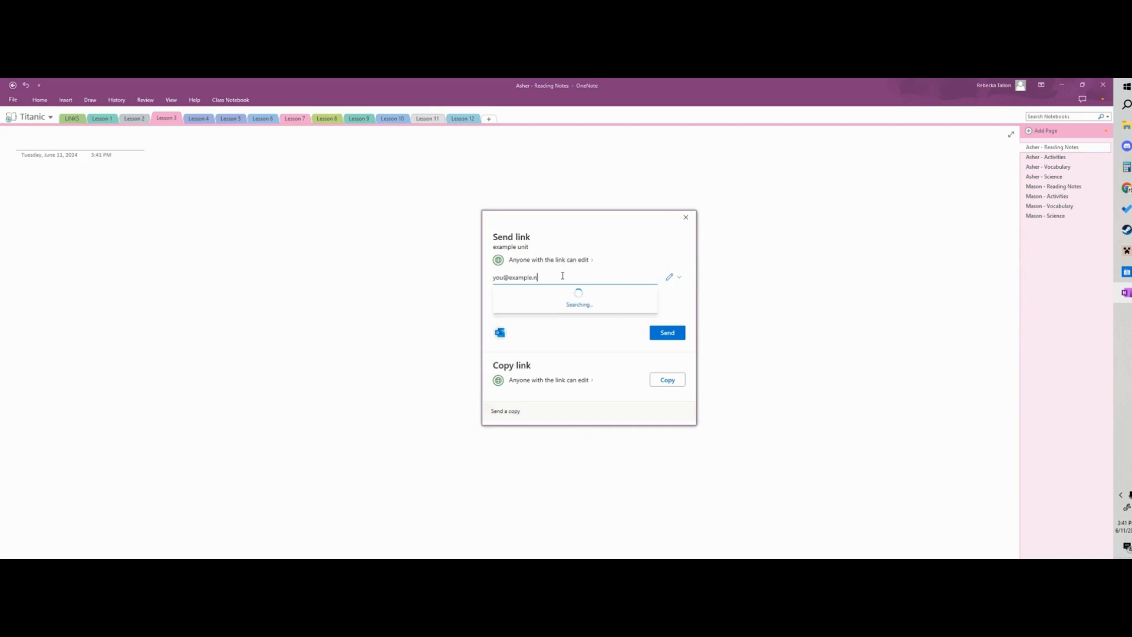
text(et)
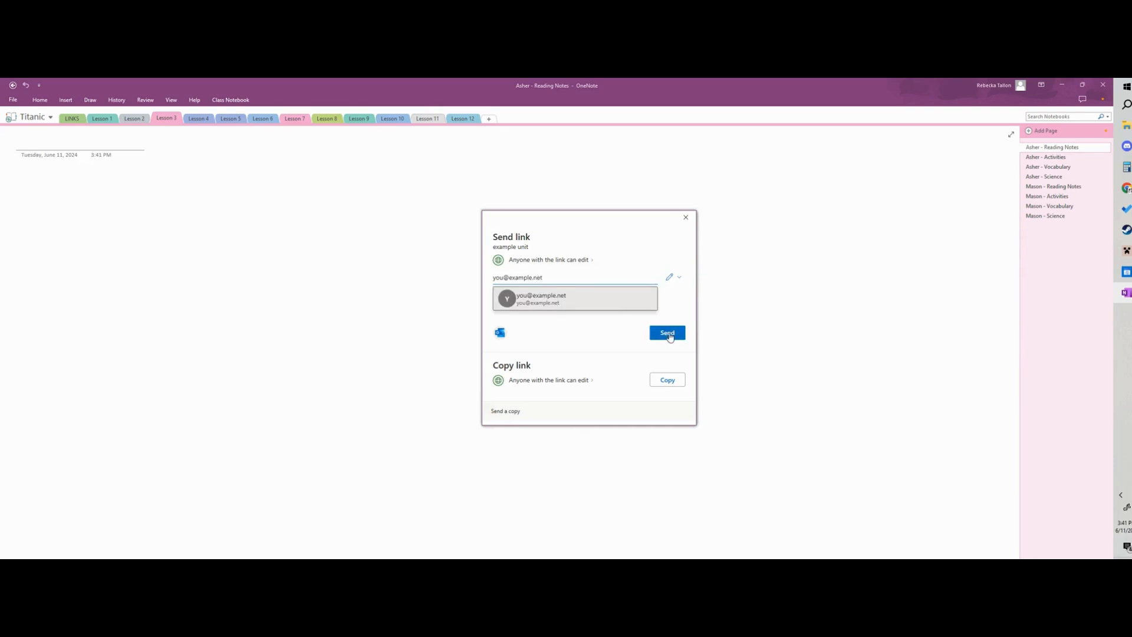
click(685, 222)
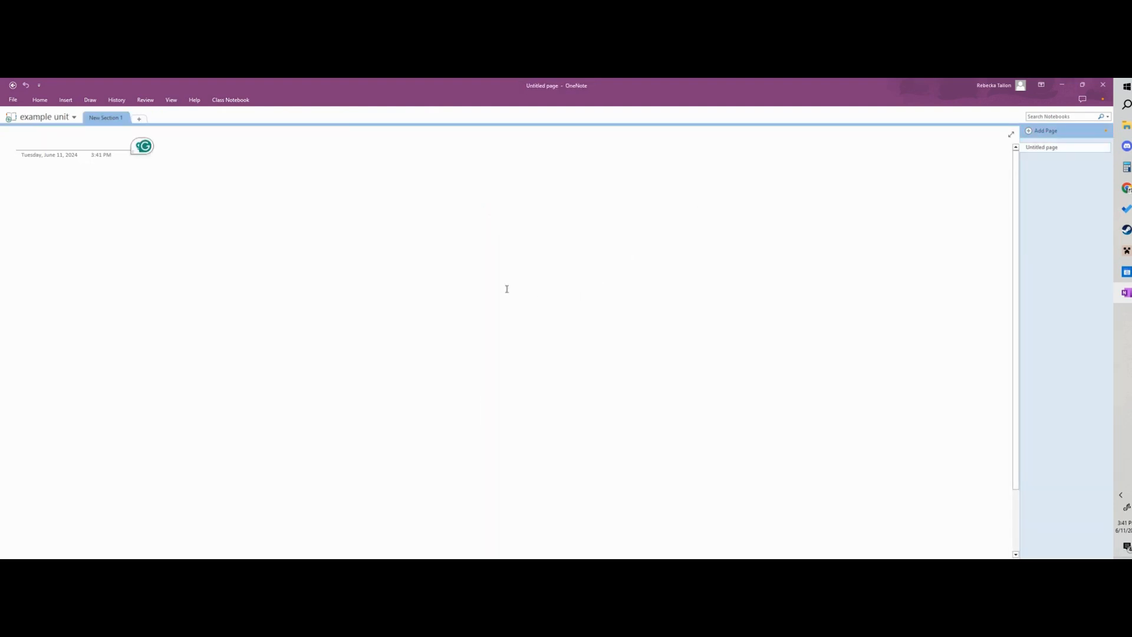
Rename the notebook's first section to "Links" and title its page "Links".
double_click(111, 119)
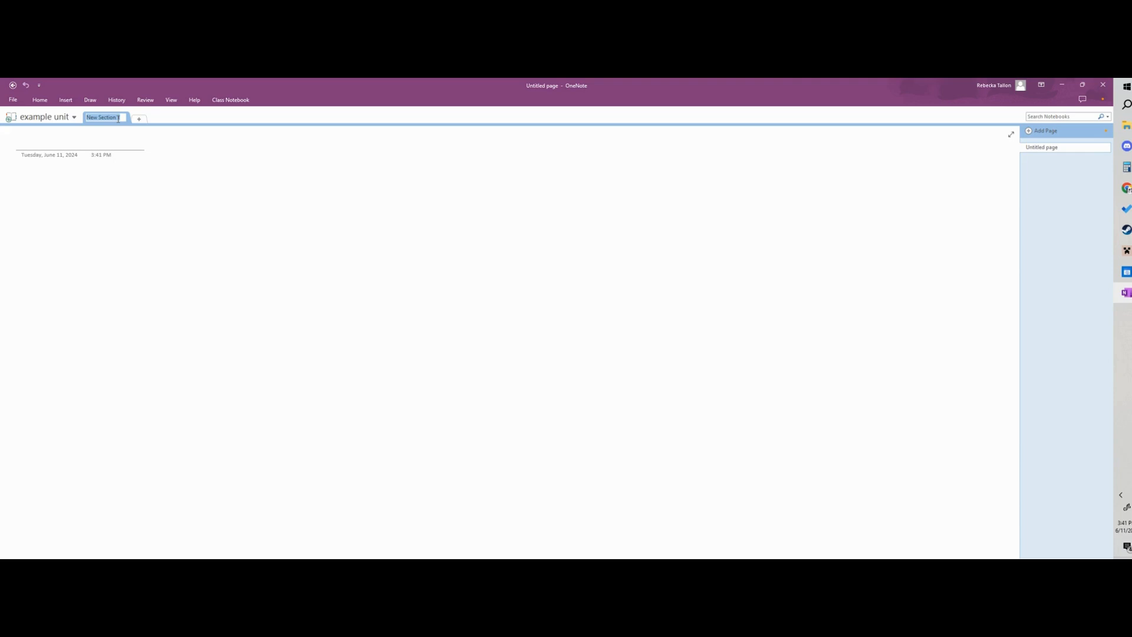
text(Links)
click(99, 140)
text(L)
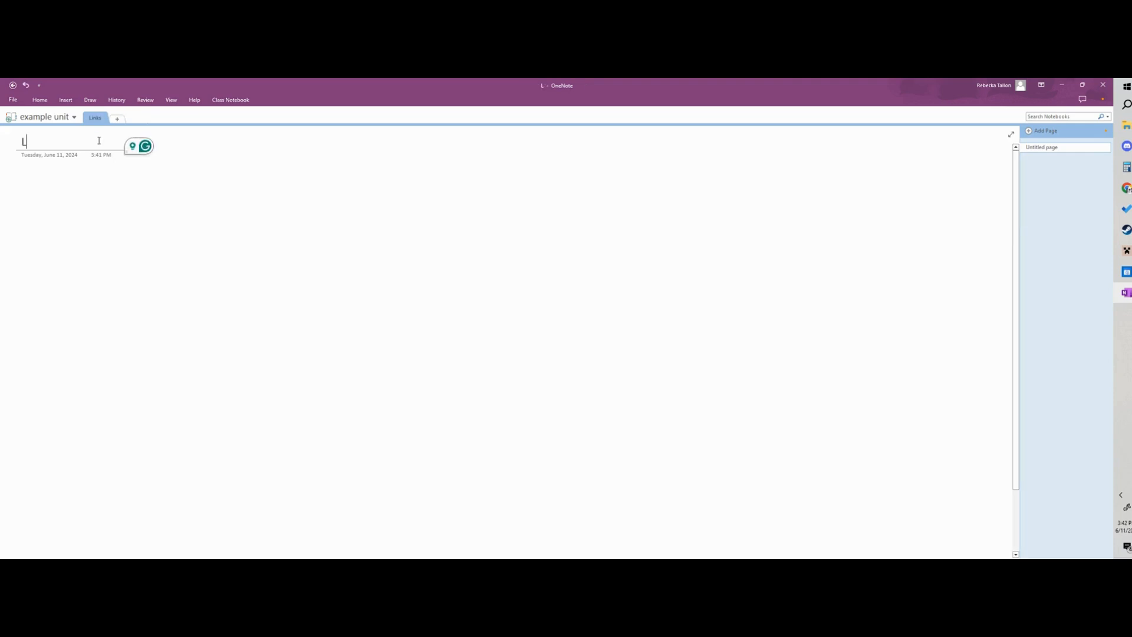
text(inks)
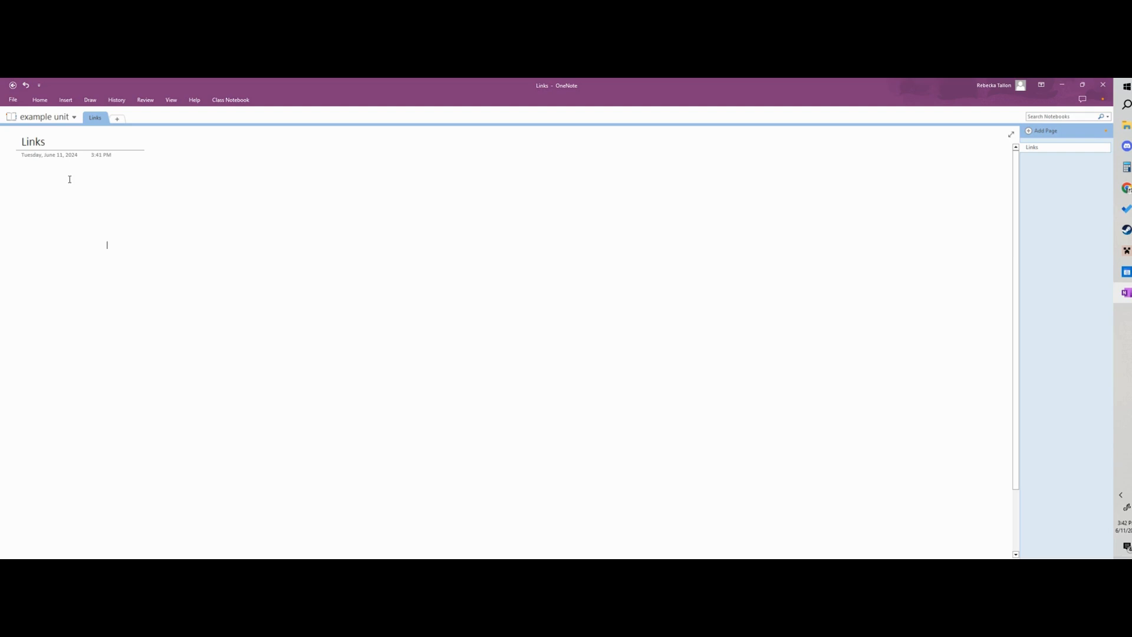
Add a new section named "Lesson 1" after the Links section.
click(118, 118)
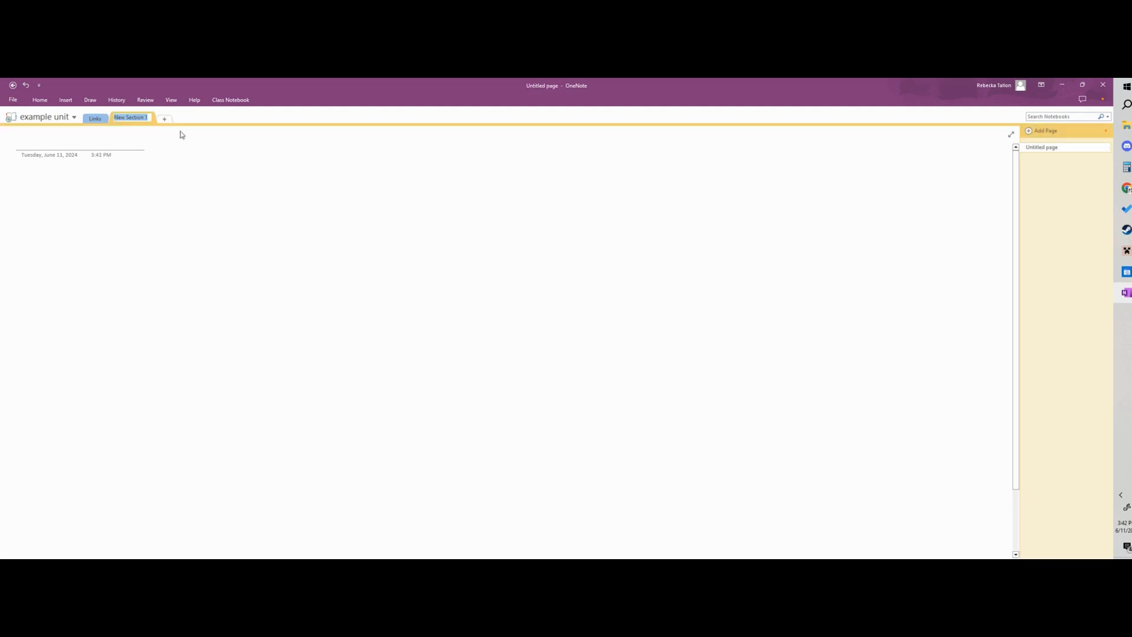
text(Lesson)
key(Return)
Add four more blank pages to the Lesson 1 section.
click(1044, 148)
click(1031, 133)
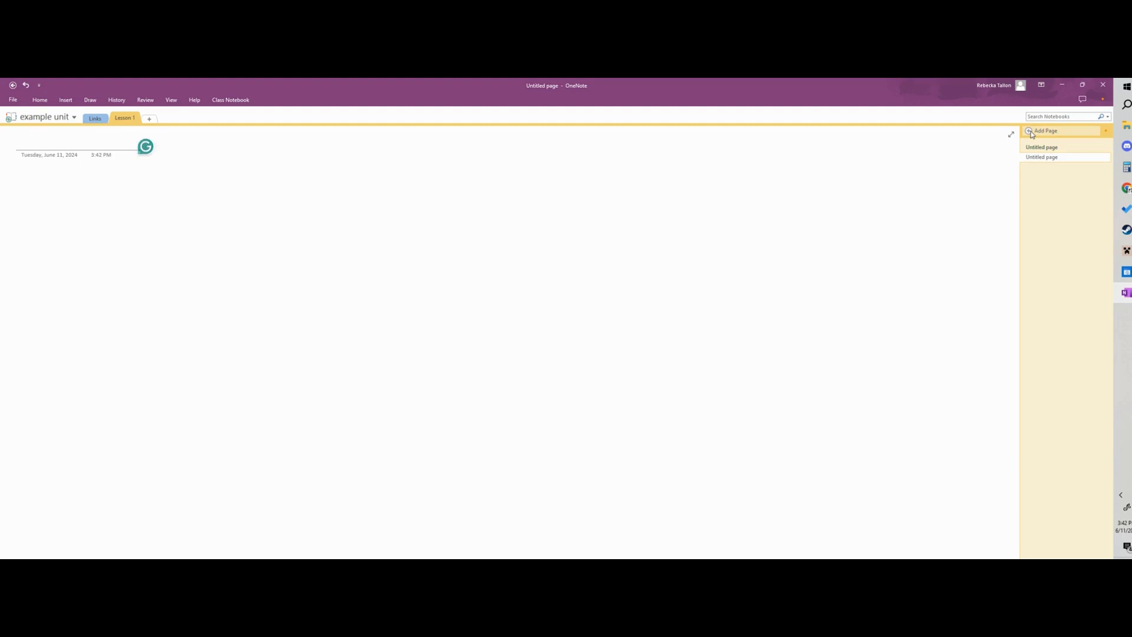
click(1031, 133)
click(1032, 134)
click(1034, 136)
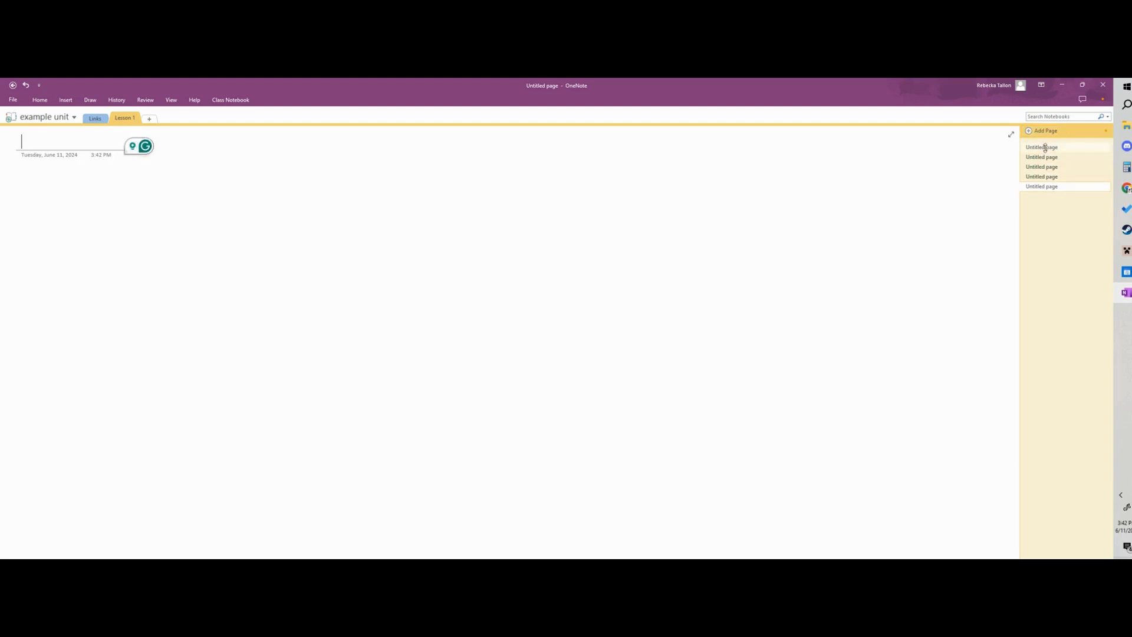
Title the first two Lesson 1 pages with the first student's name followed by "- Reading Notes" and "- Activities".
click(1039, 147)
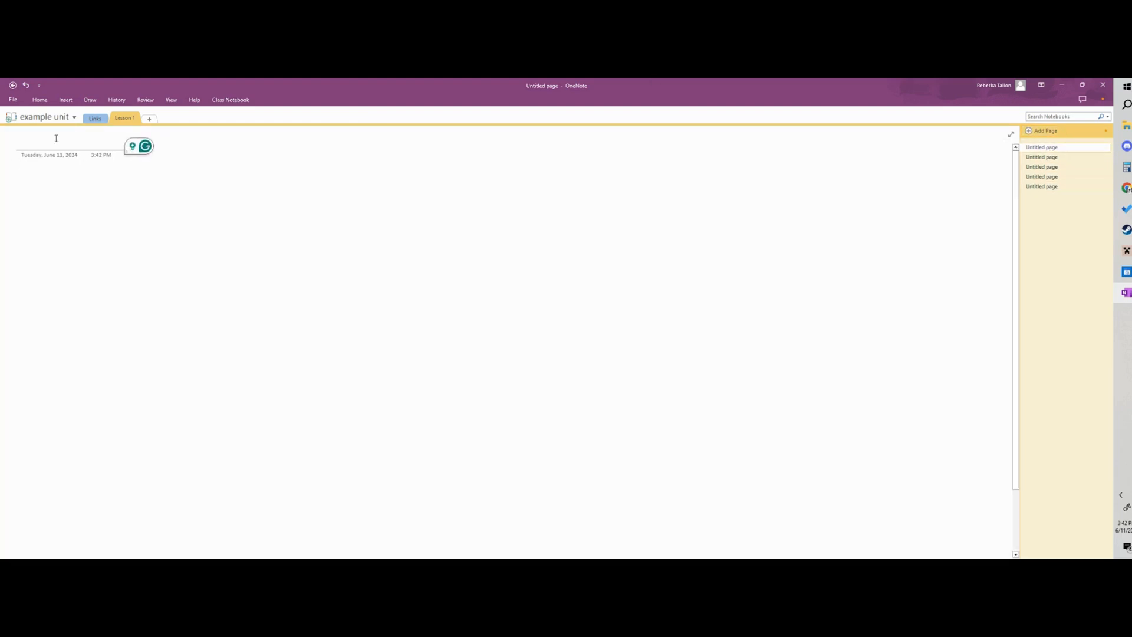
text(Mason - Reading Notes)
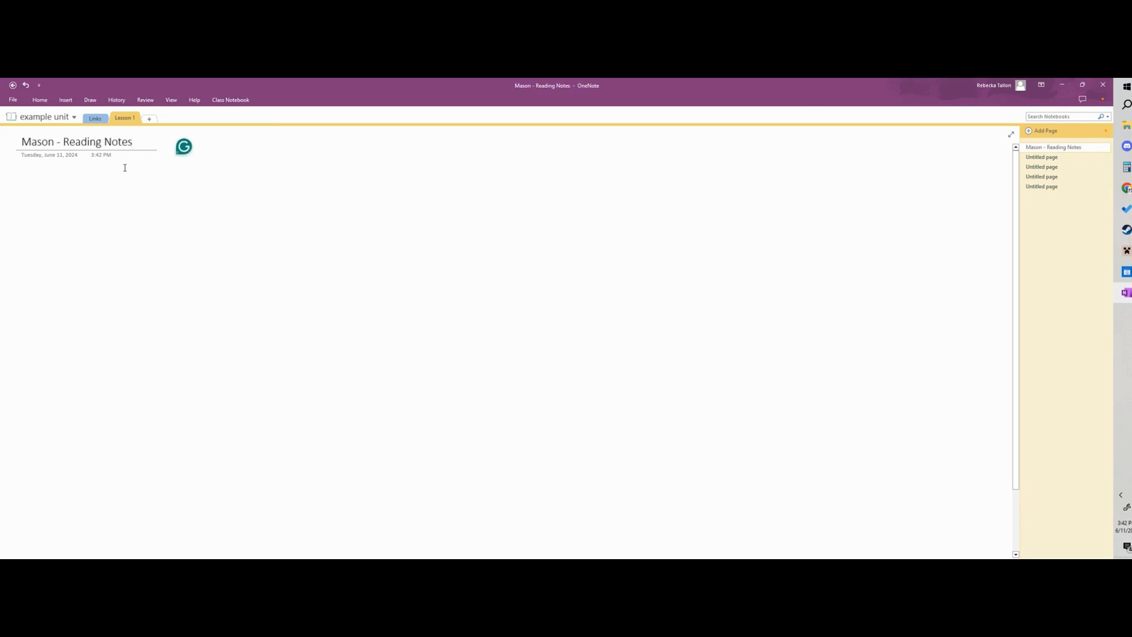
click(1040, 158)
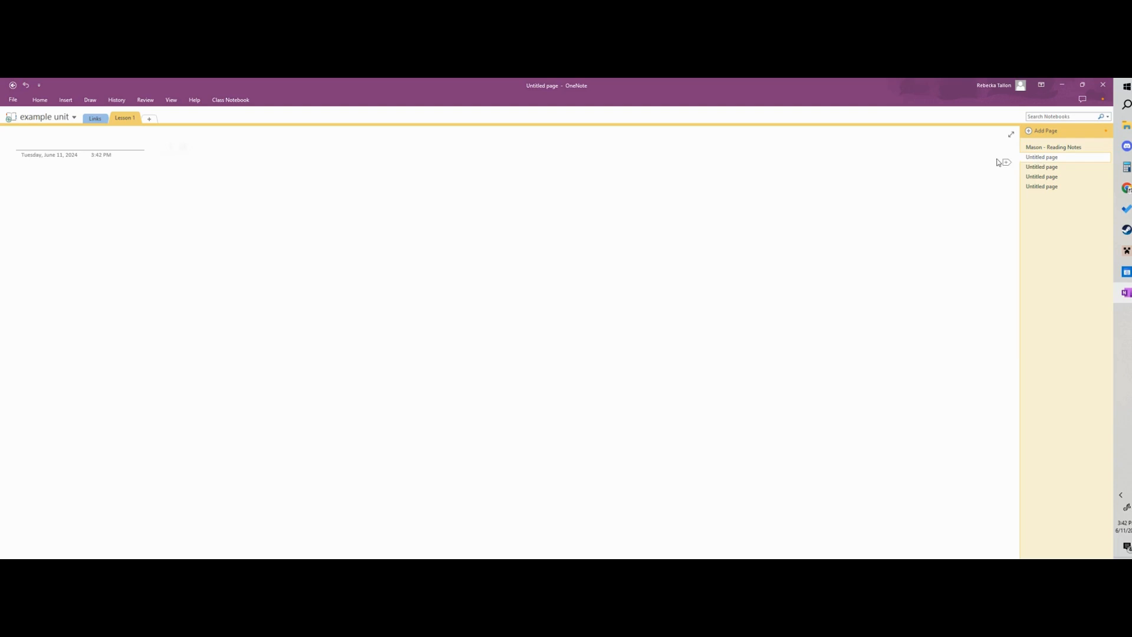
text(Maso)
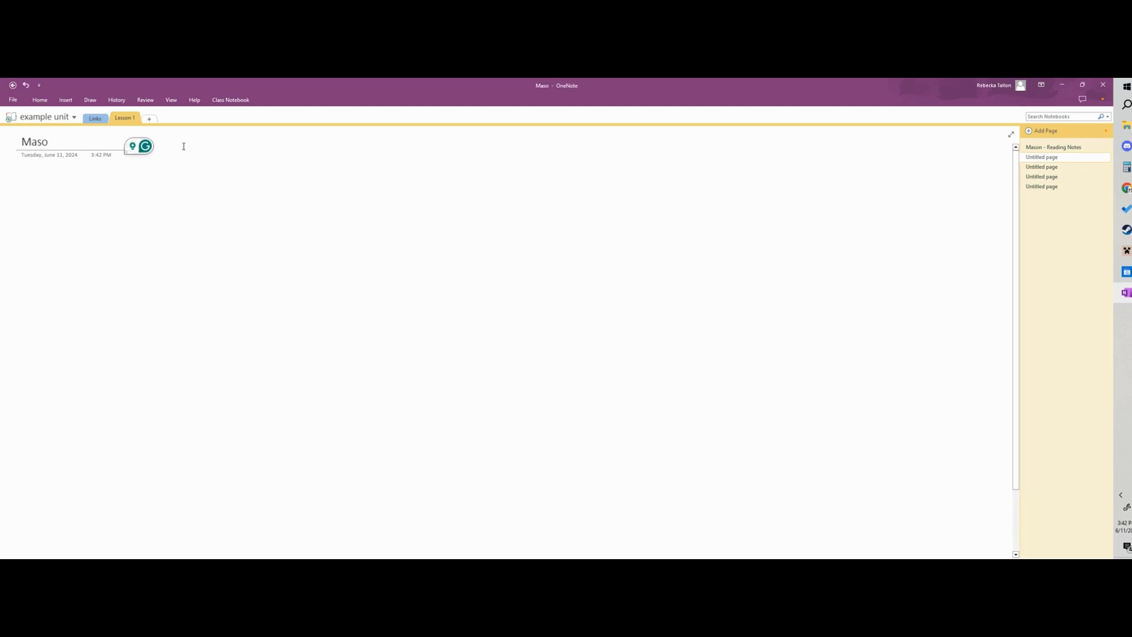
text(n - Sci)
key(BackSpace)
key(BackSpace)
key(BackSpace)
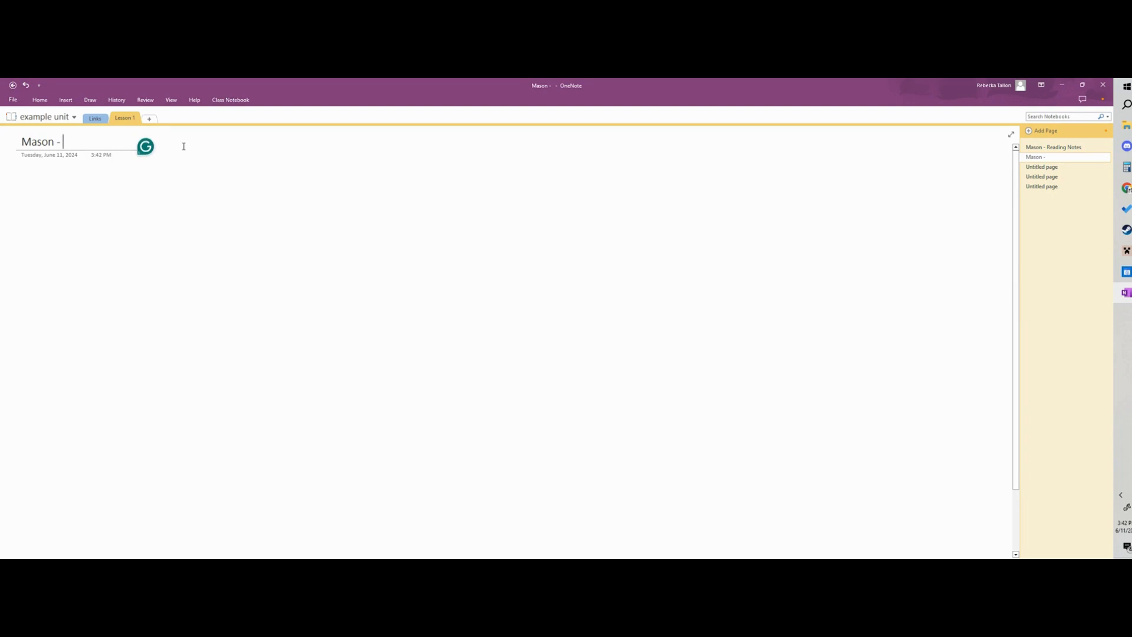
text(Activities)
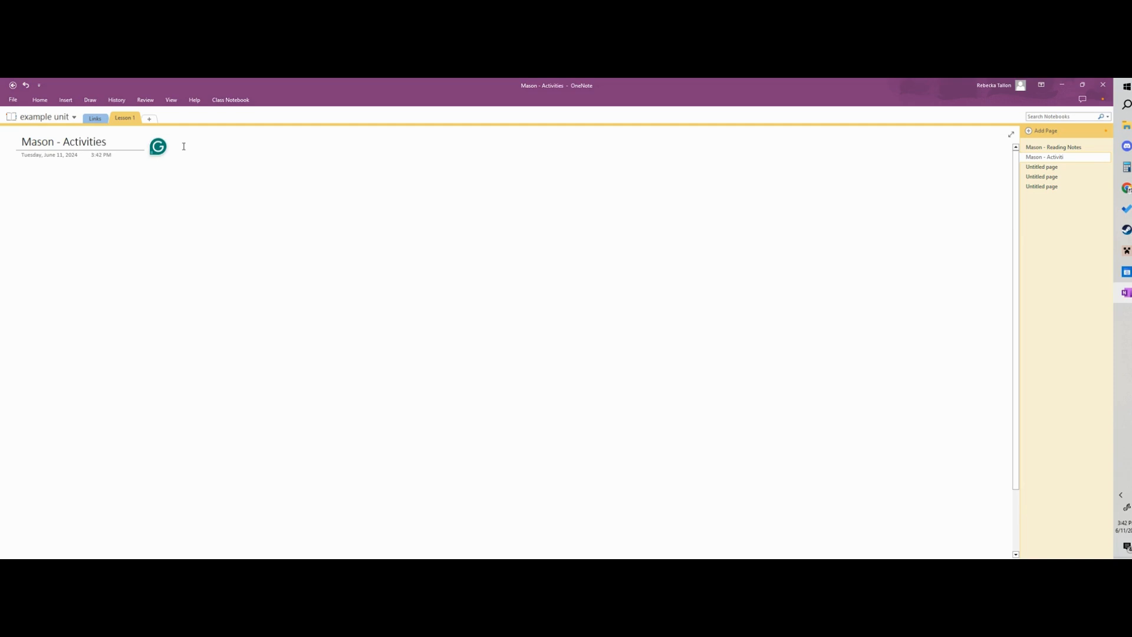
Title the third and fourth Lesson 1 pages with the first student's name followed by "- Vocabulary" and "- Core Connections".
click(1041, 167)
text(M)
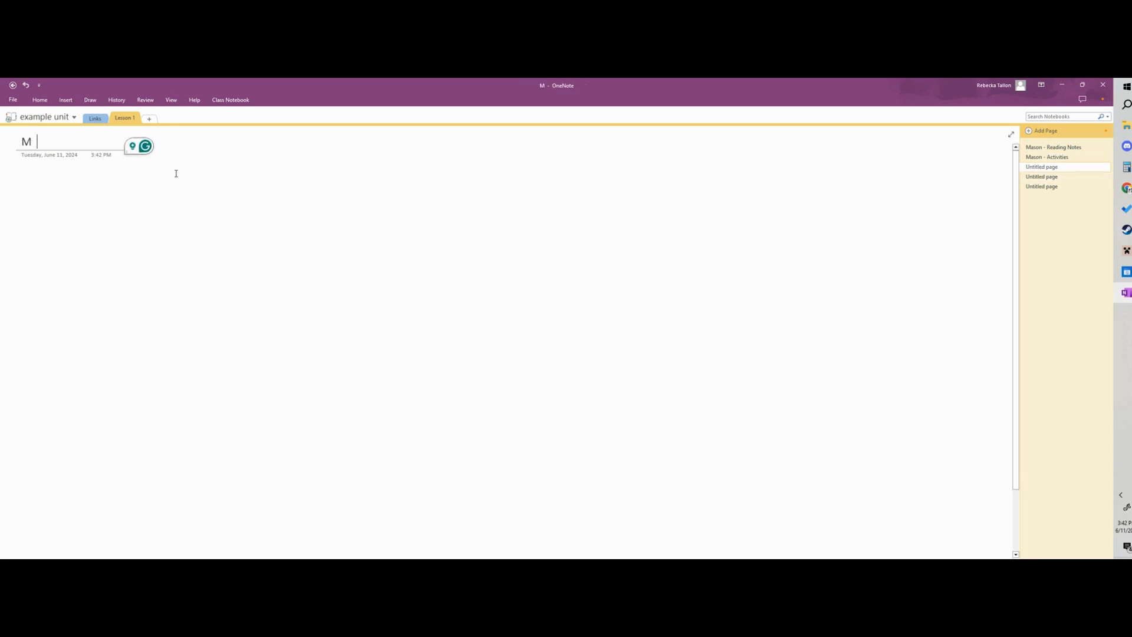
text(ason - Vocabulary)
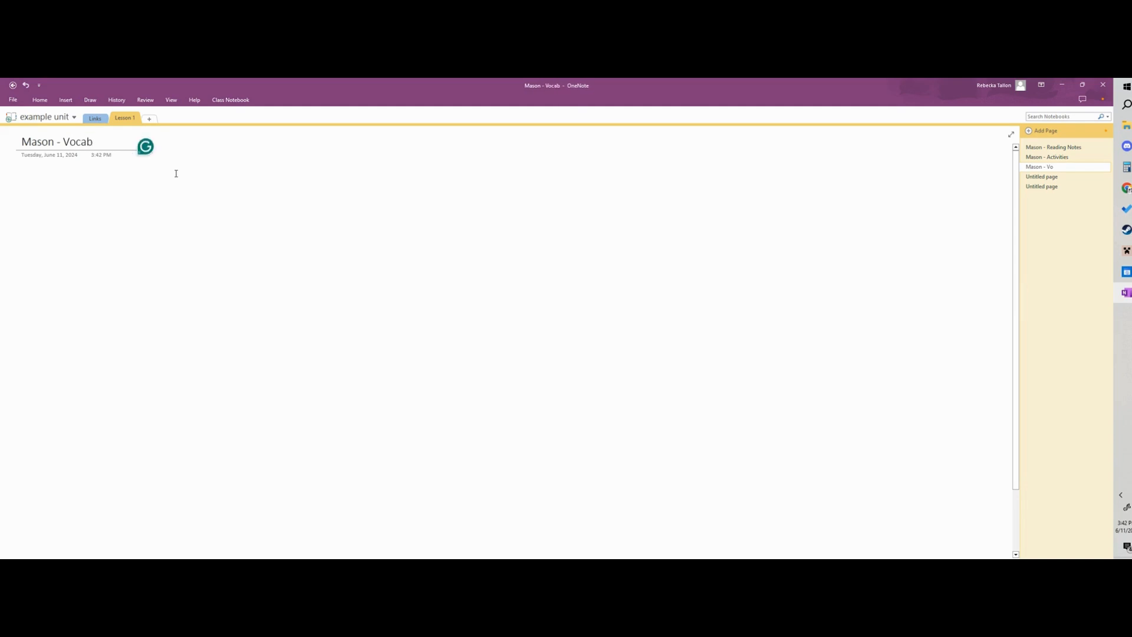
click(1042, 177)
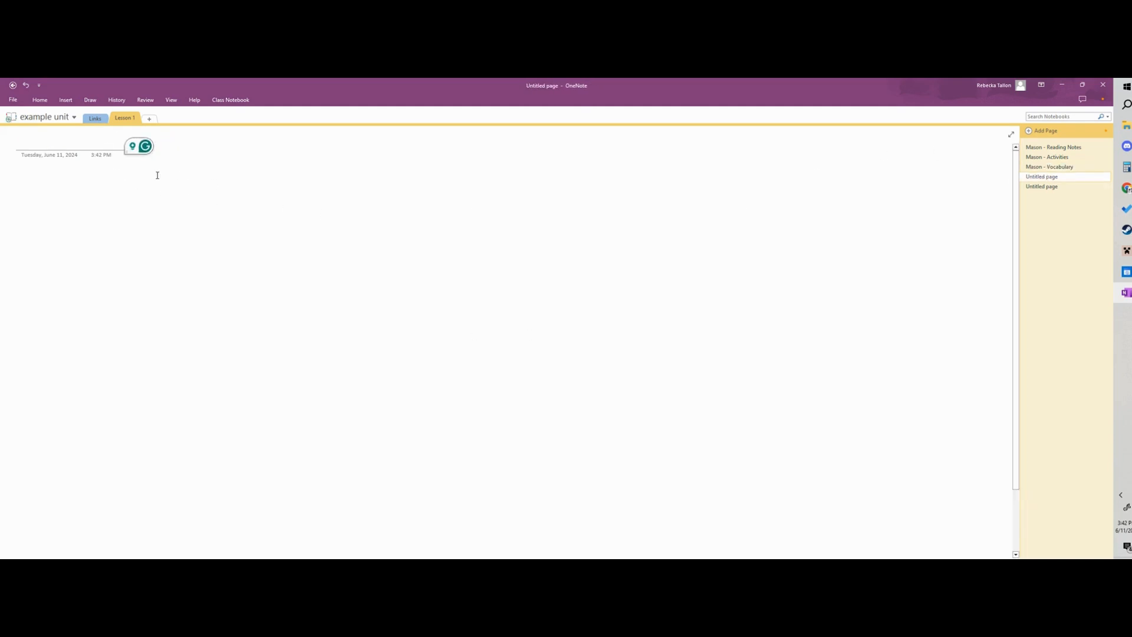
text(Mason - Core Connections)
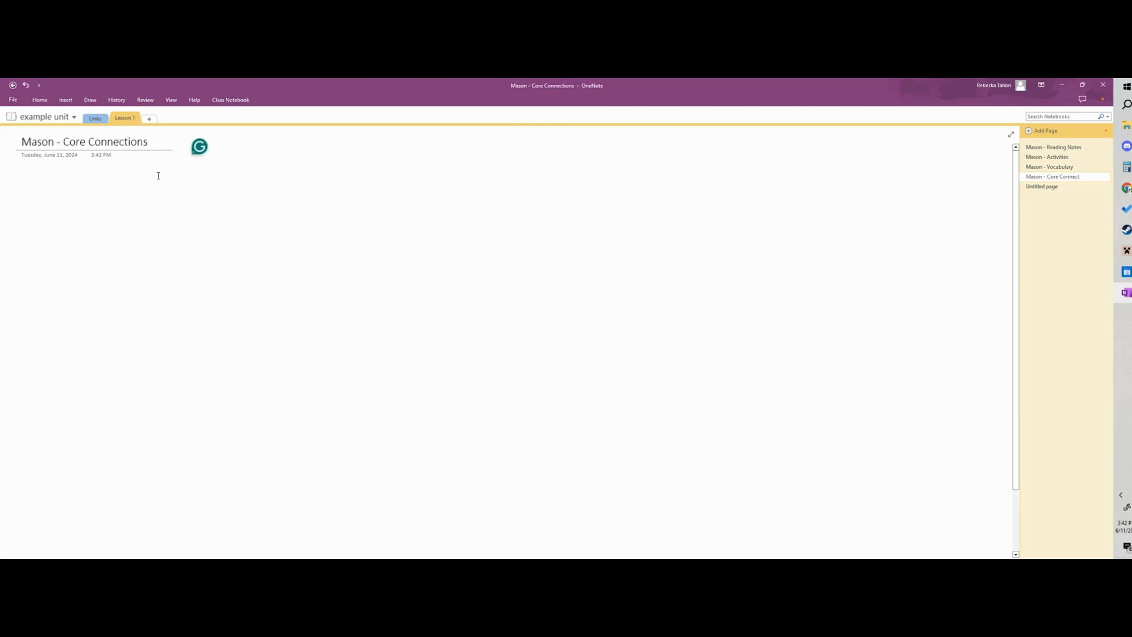
Title the fifth Lesson 1 page with the second student's name followed by "- Reading Notes".
click(1026, 187)
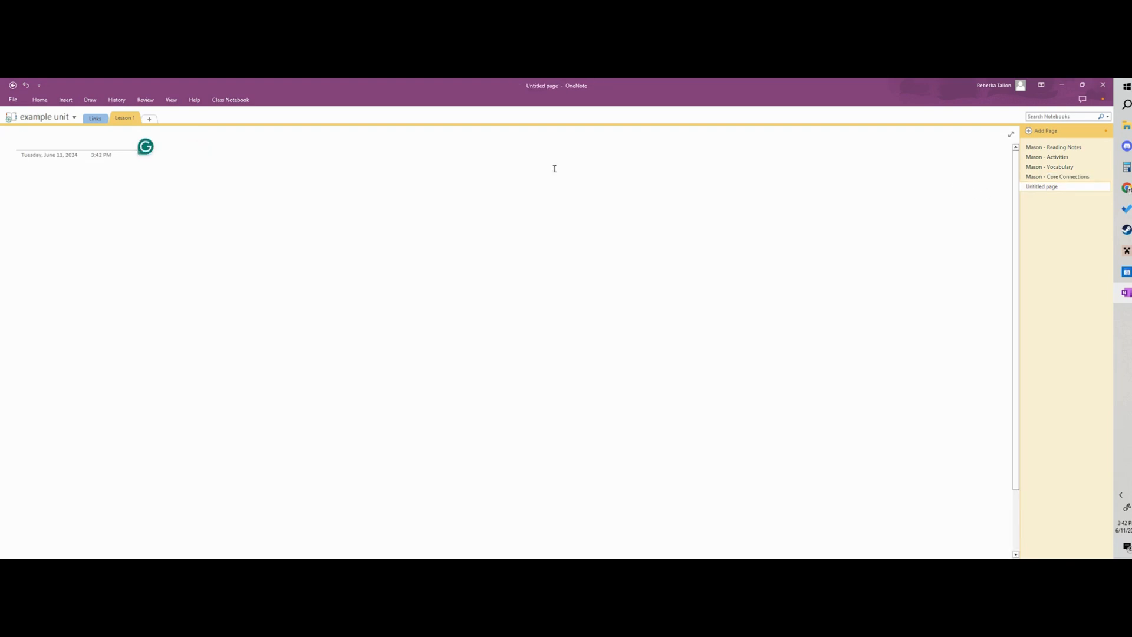
text(Asher )
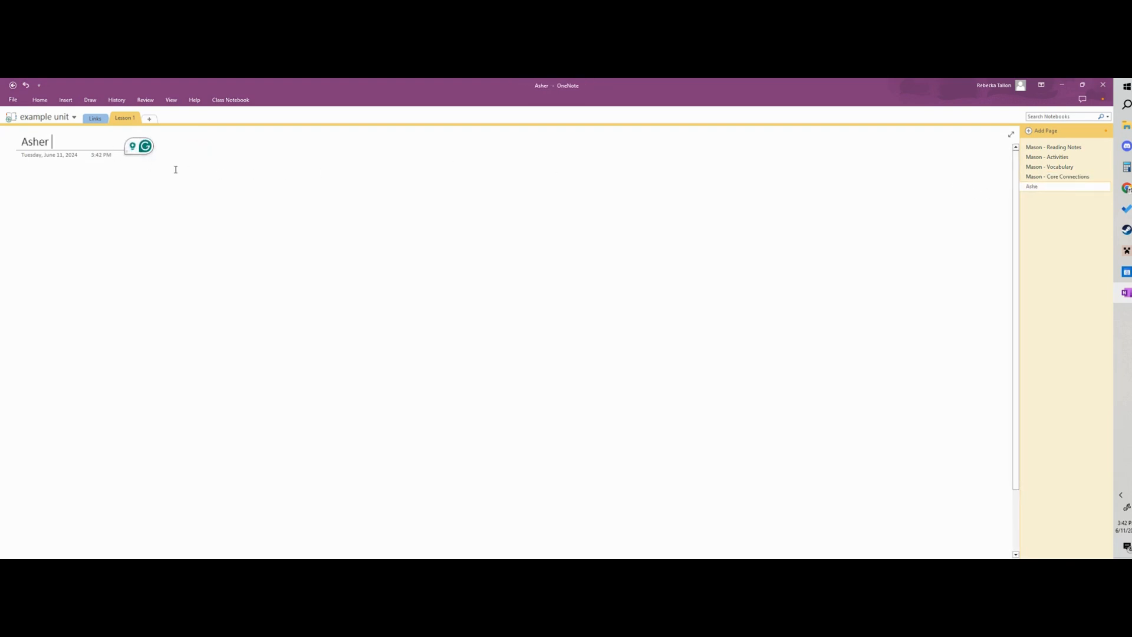
text(- Reading Notes)
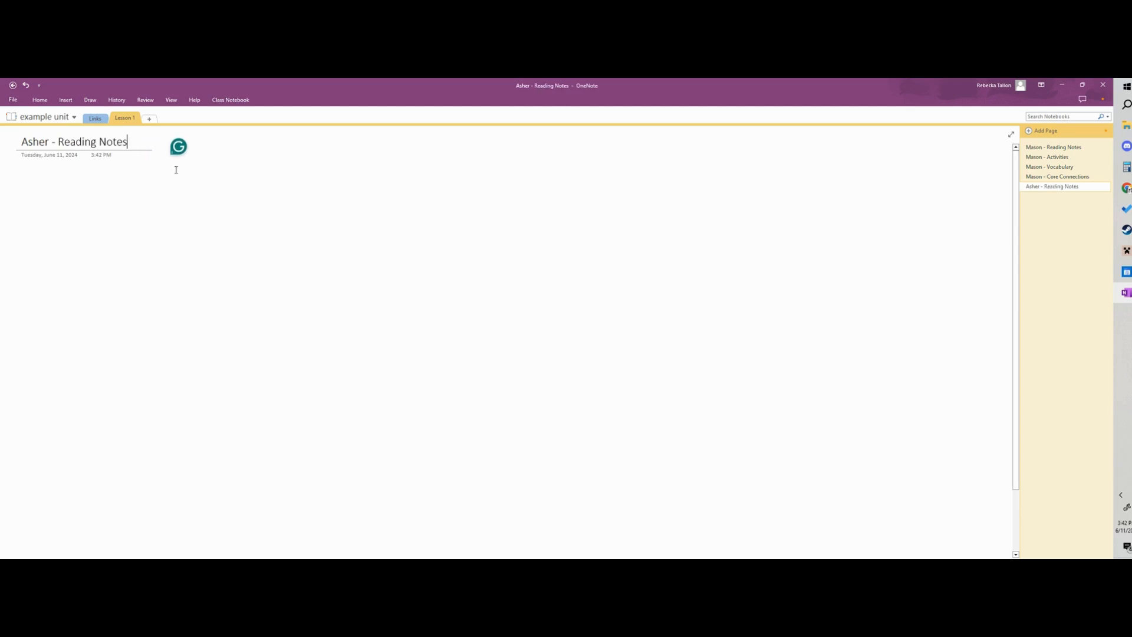
click(332, 247)
Add a new section named "Lesson 2" after the Lesson 1 section.
click(150, 119)
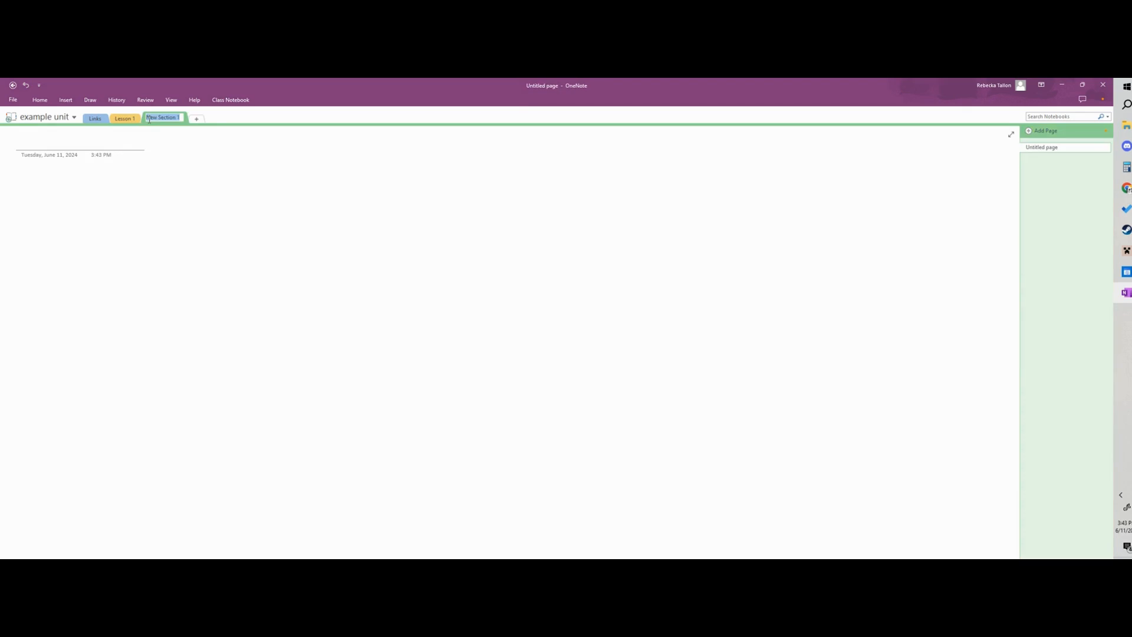
text(Lesson)
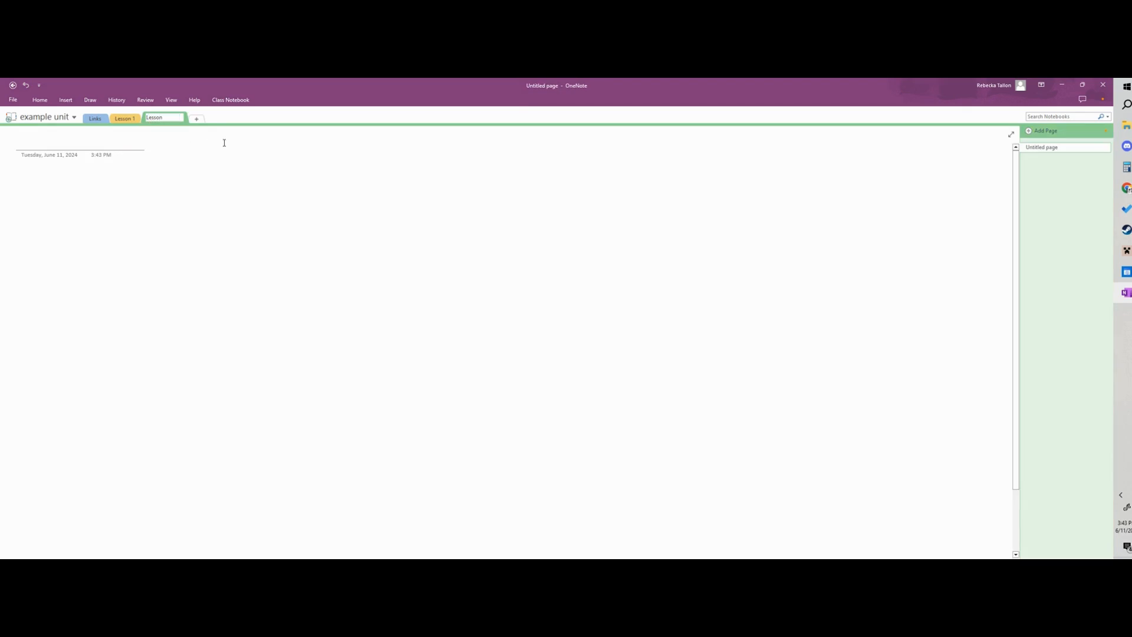
text( 2)
key(Return)
click(110, 144)
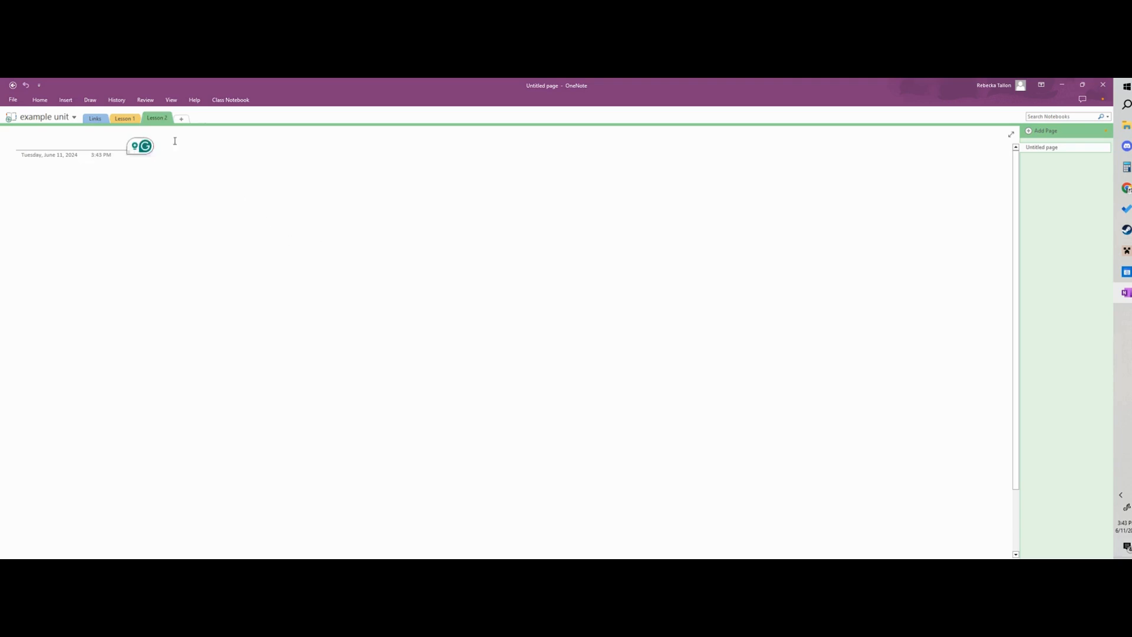
Add four more blank pages to the Lesson 2 section.
click(1036, 132)
click(1036, 132)
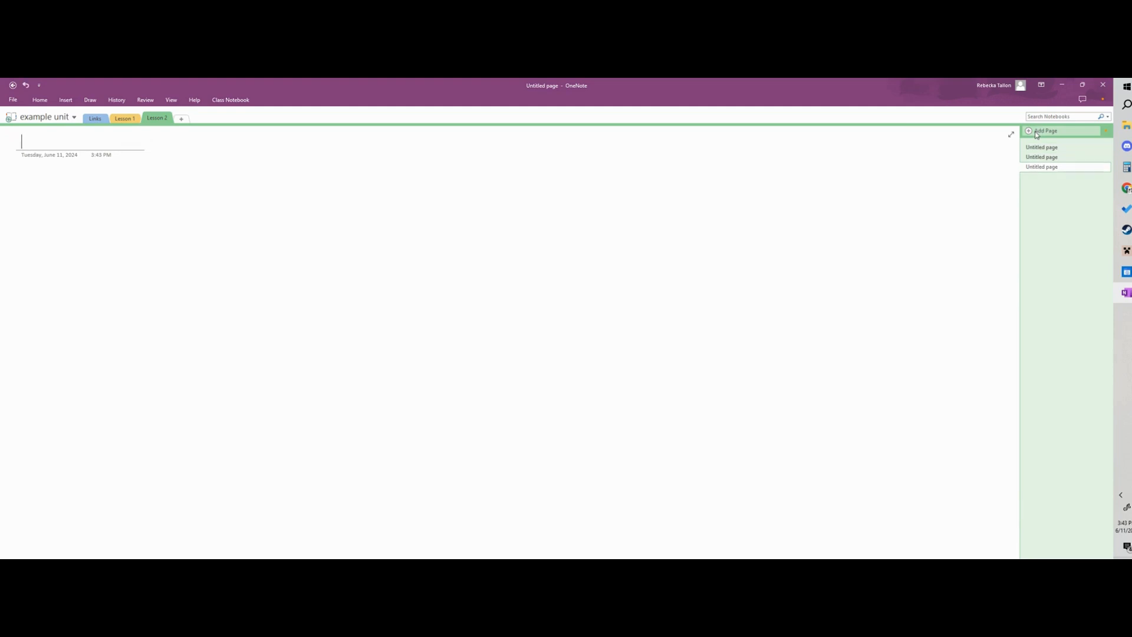
click(1036, 132)
click(1037, 132)
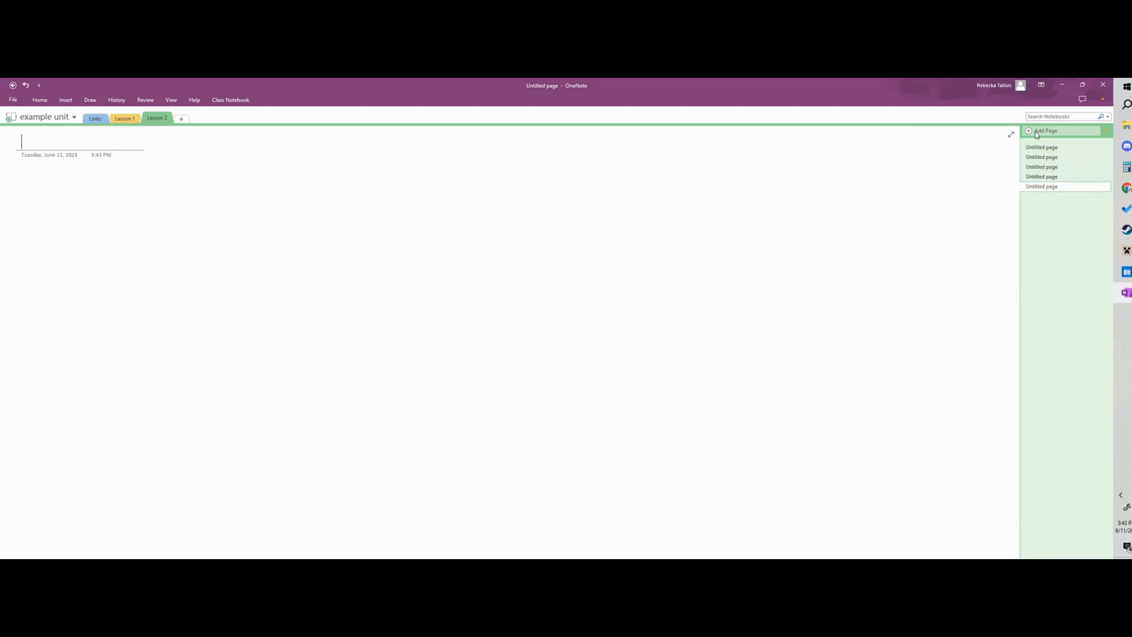
Copy the Lesson 1 section with its pages into the "example unit" notebook.
click(124, 118)
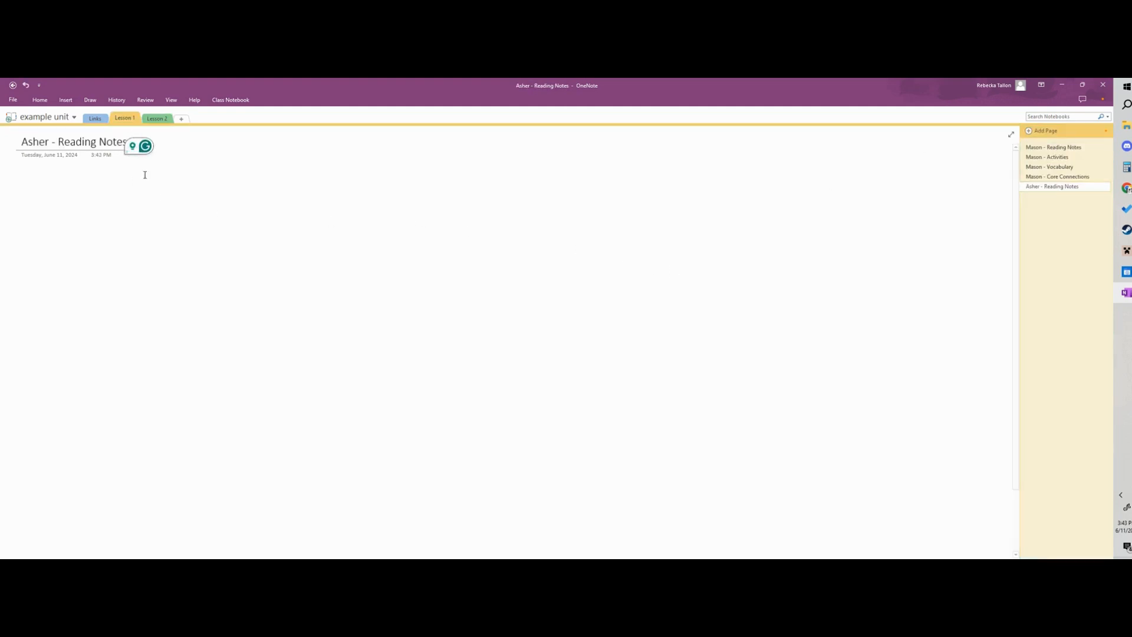
right_click(129, 122)
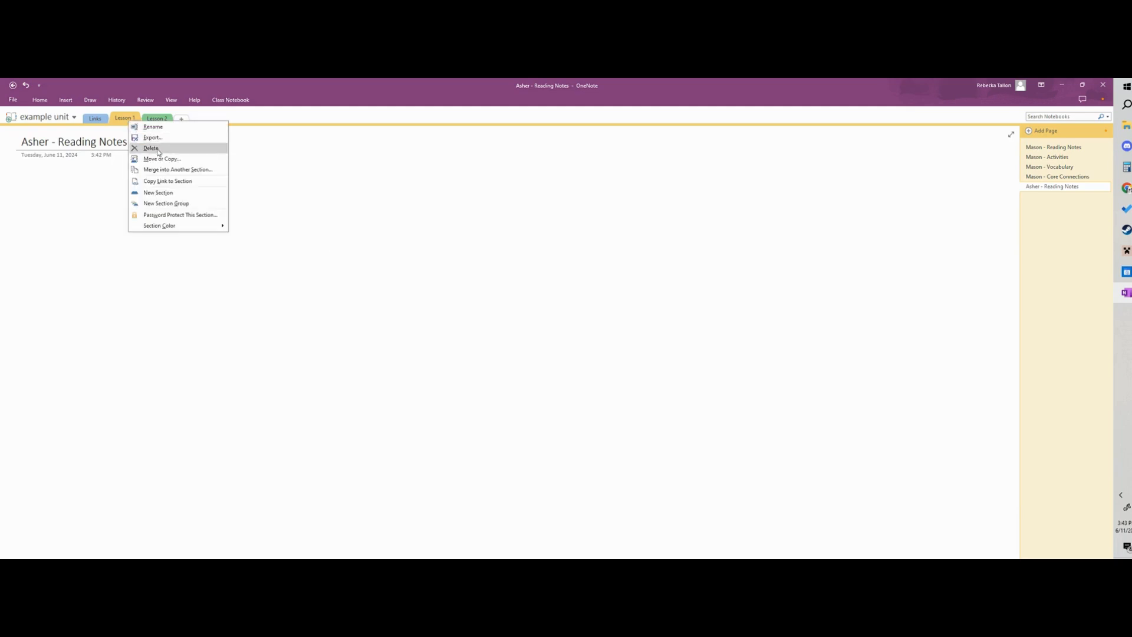
click(168, 160)
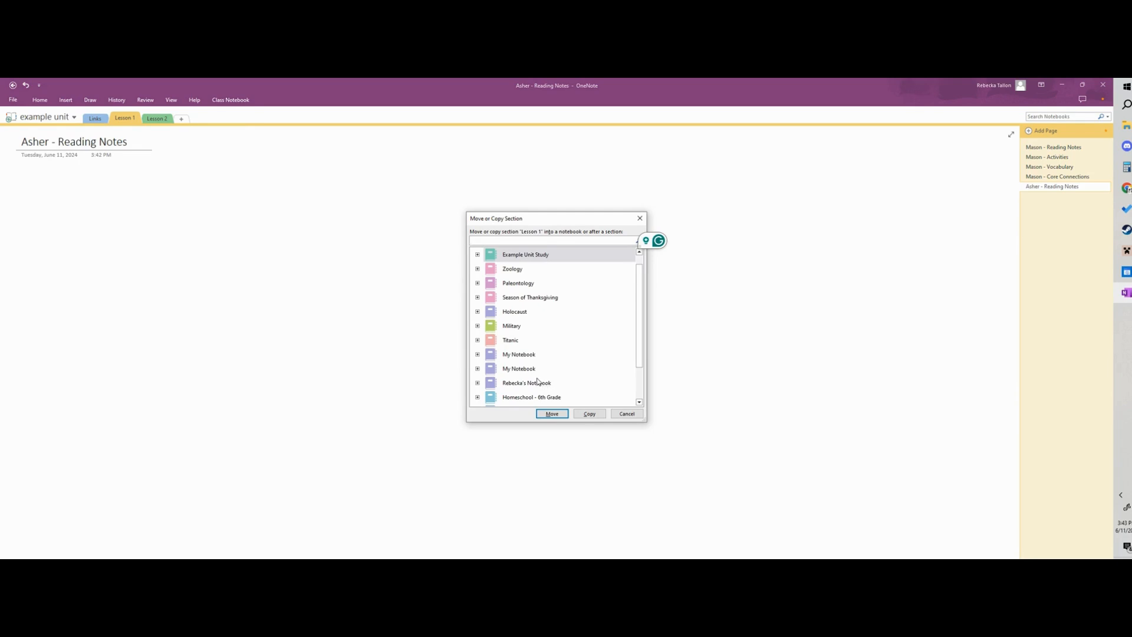
scroll(553, 360, down, 1)
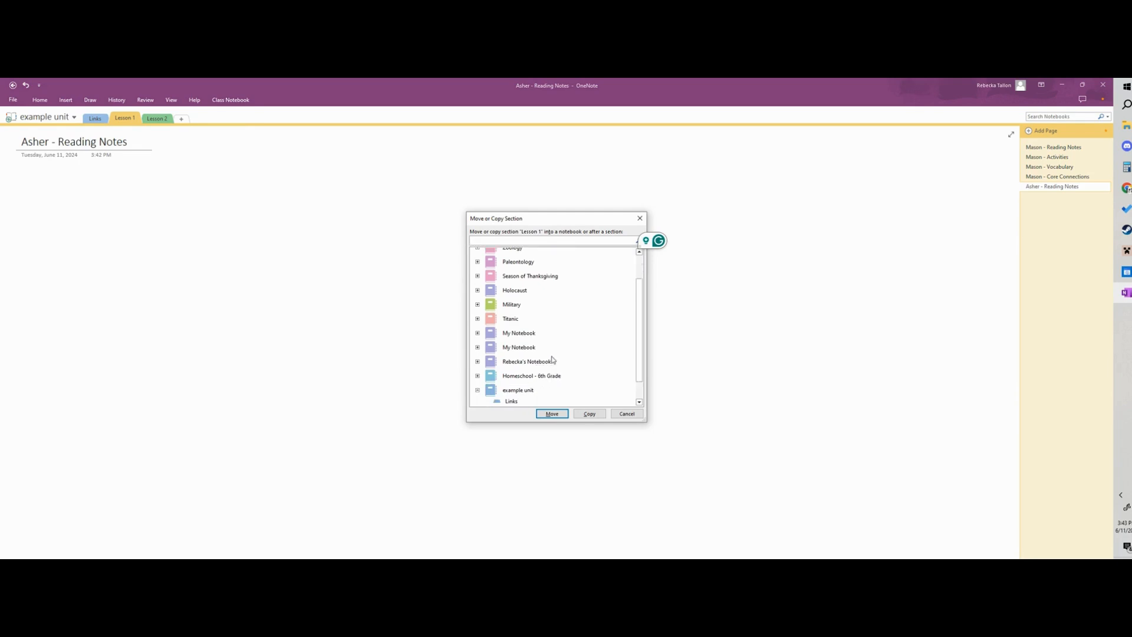
click(541, 389)
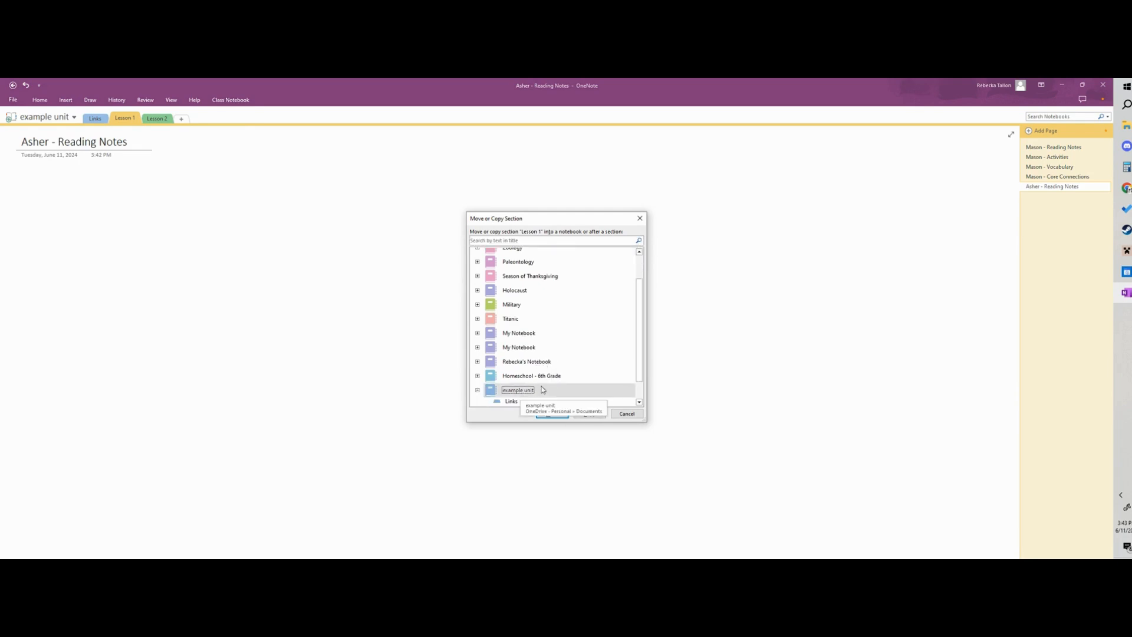
click(590, 415)
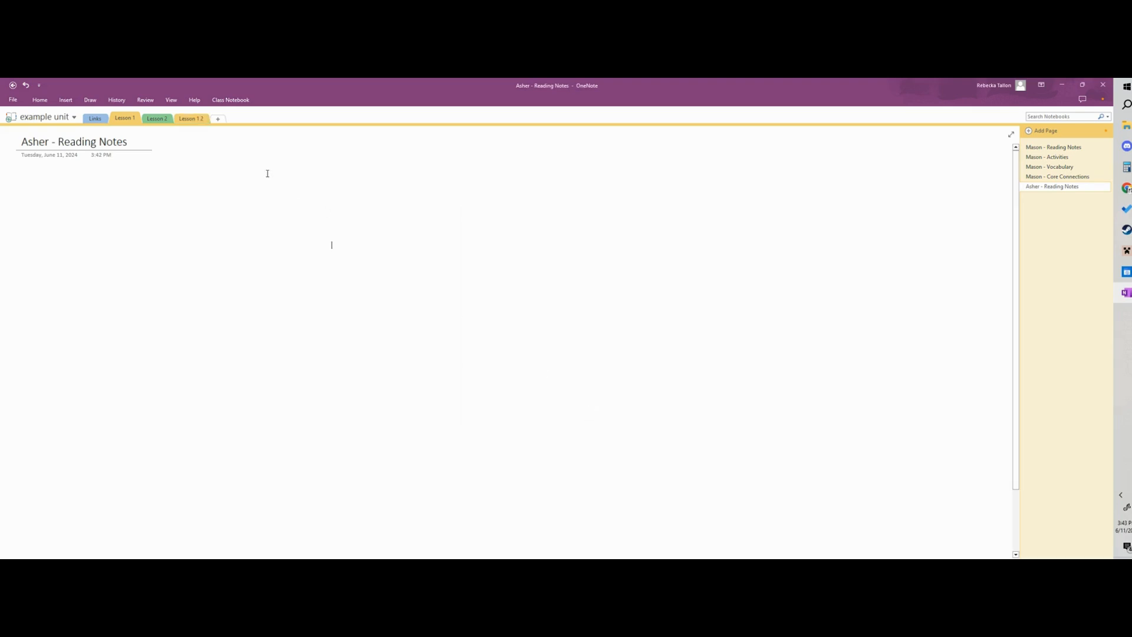
Try to rename the copied Lesson 1 section as "Lesson 2".
click(199, 119)
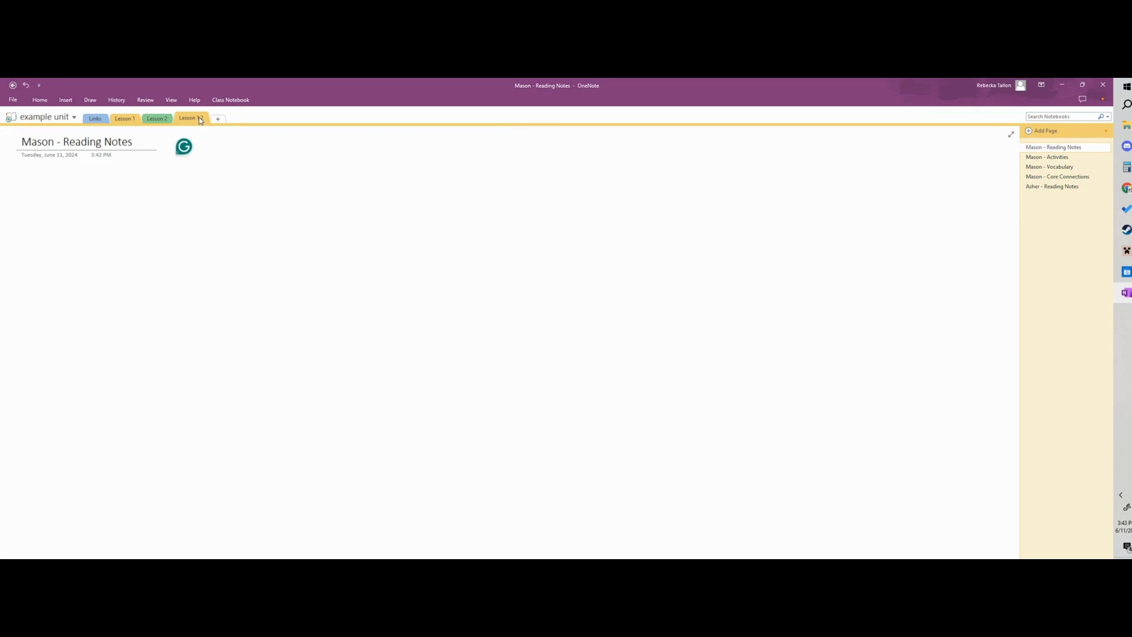
double_click(201, 119)
click(207, 213)
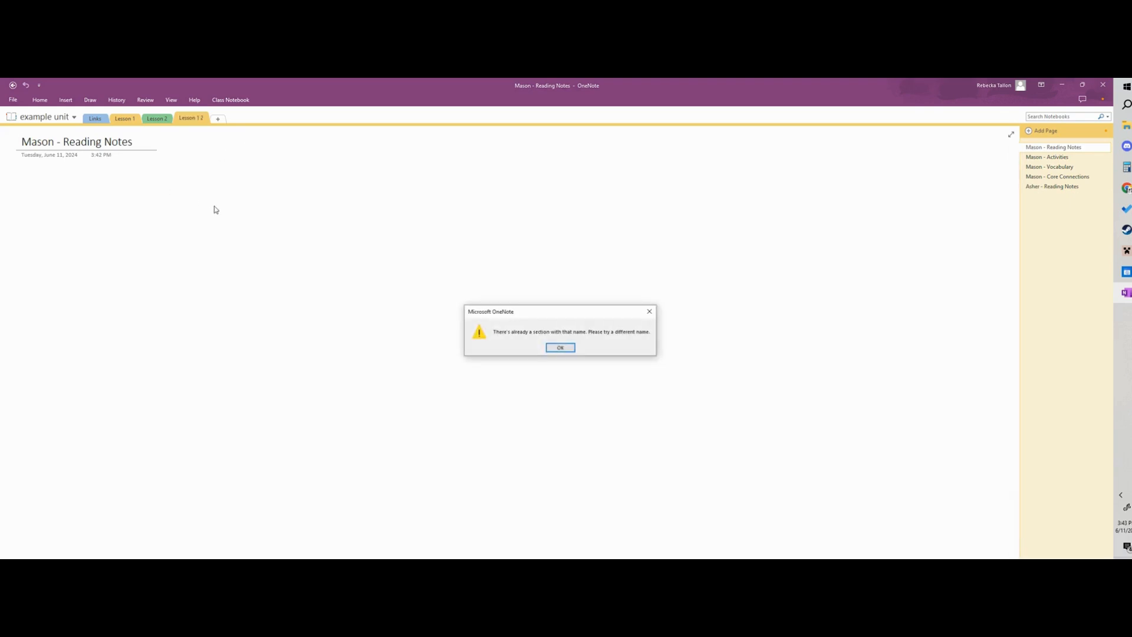
click(560, 349)
Delete the original Lesson 2 section that holds the untitled pages.
right_click(159, 119)
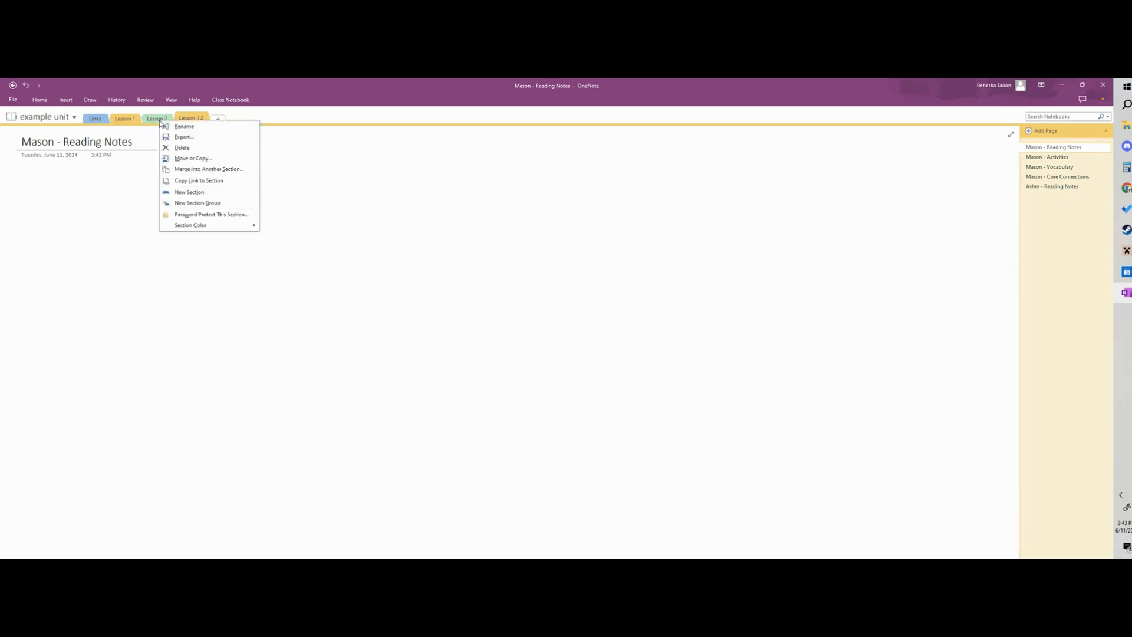
click(182, 147)
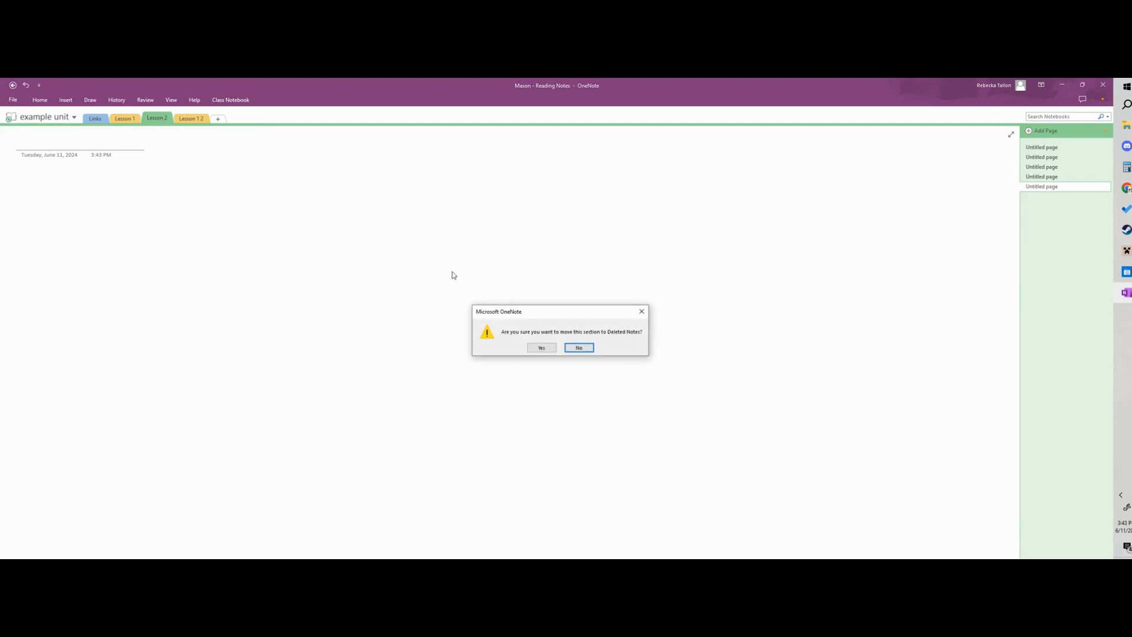
click(540, 350)
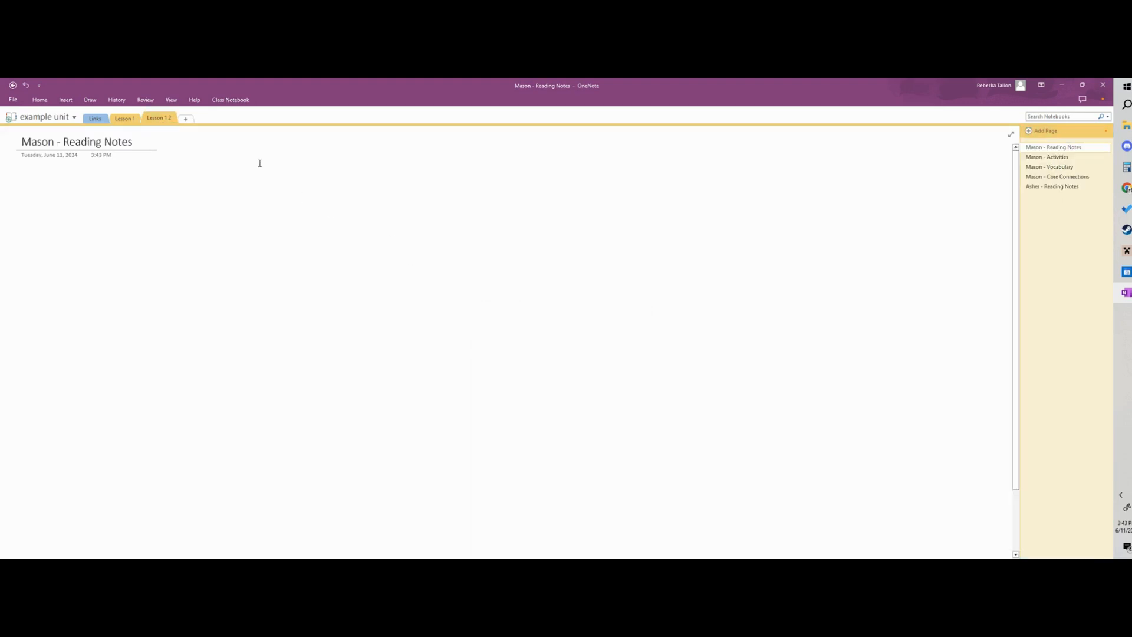
Rename the copied section as "Lesson 2" and check its pages against those in Lesson 1.
double_click(168, 119)
click(271, 208)
click(129, 120)
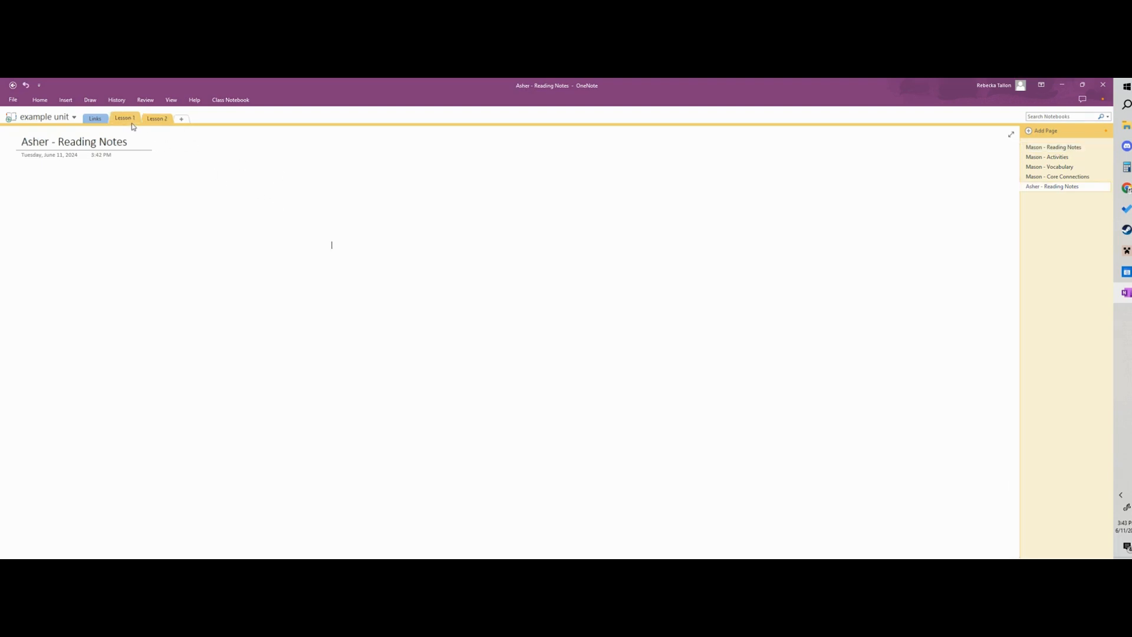
click(155, 118)
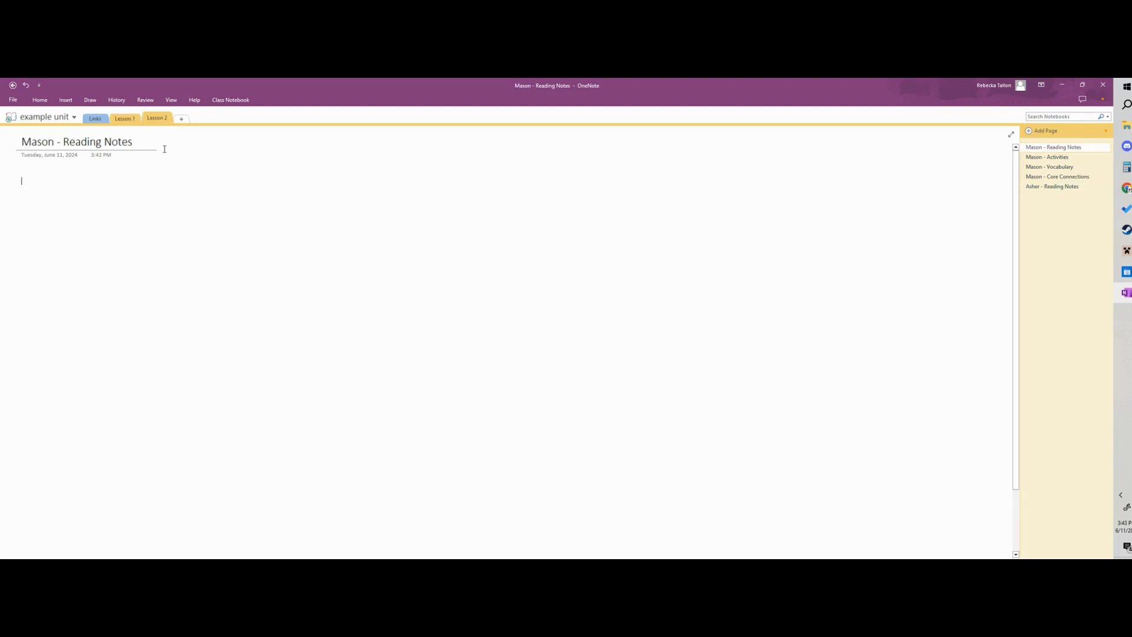
click(1053, 157)
click(1055, 167)
click(1056, 177)
click(1052, 186)
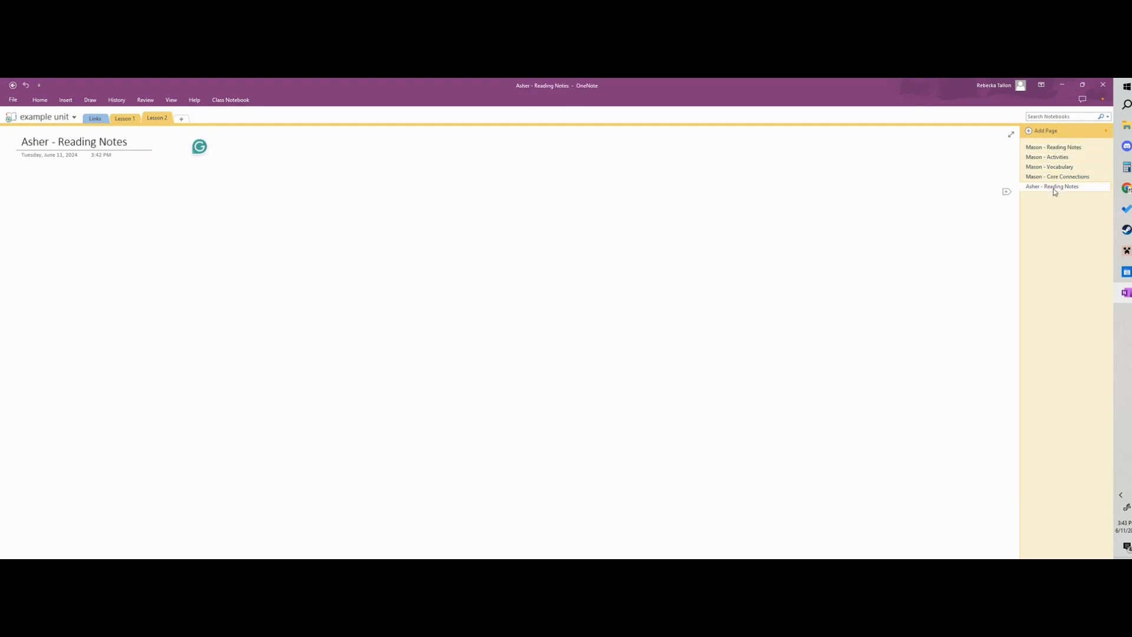
Make two more copies of the Lesson 1 section in the "example unit" notebook.
right_click(131, 120)
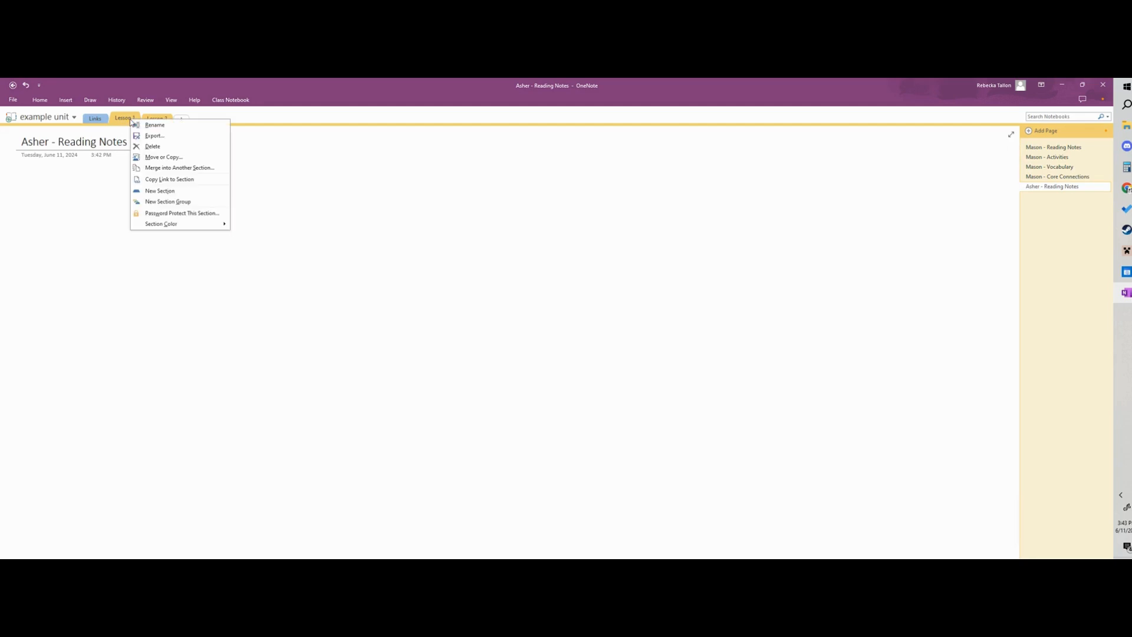
click(154, 157)
scroll(539, 352, down, 2)
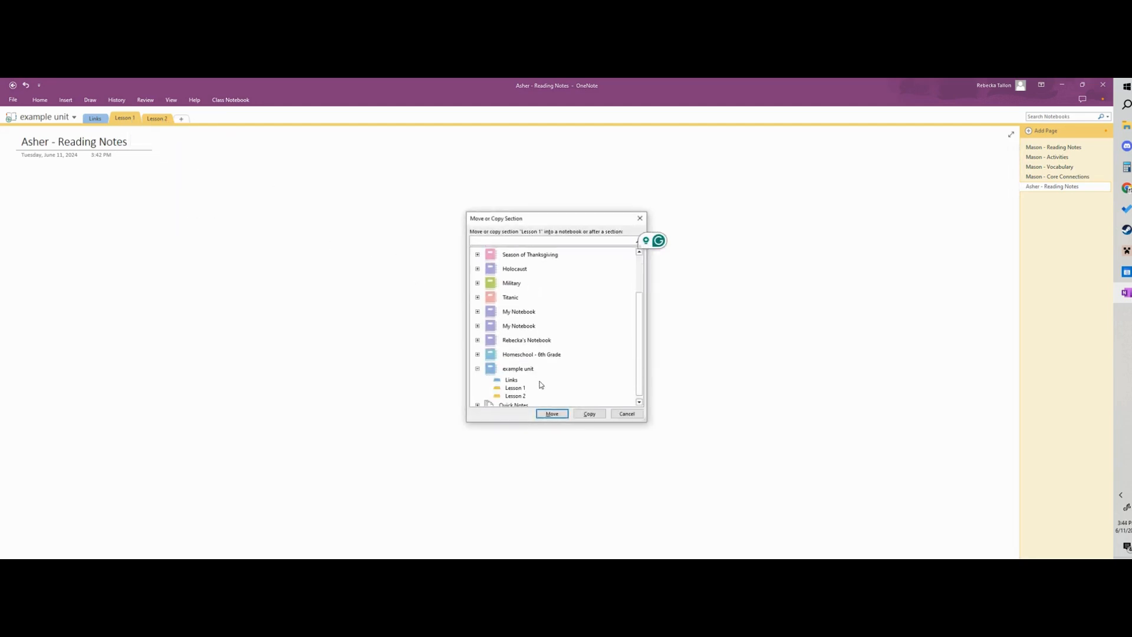
click(529, 368)
click(589, 413)
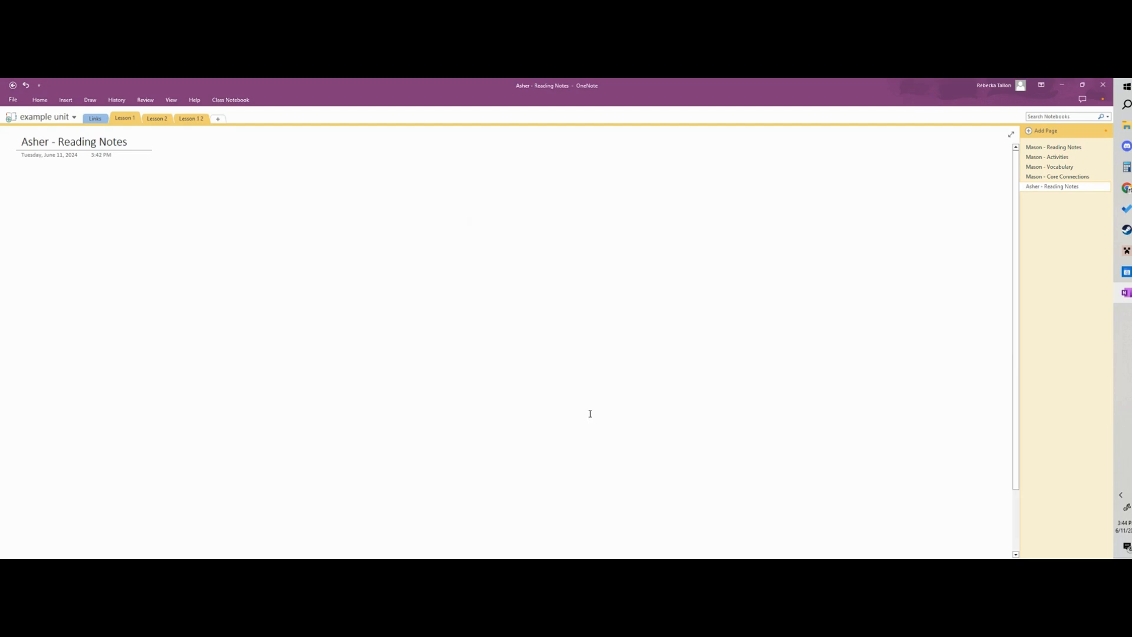
right_click(132, 125)
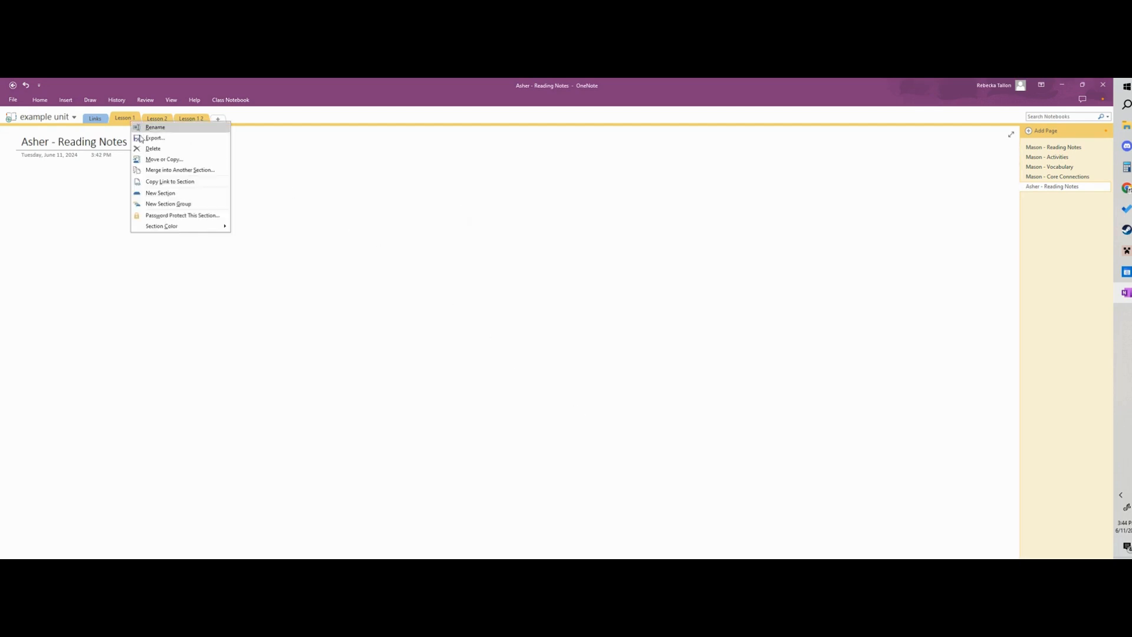
click(165, 158)
scroll(551, 384, down, 1)
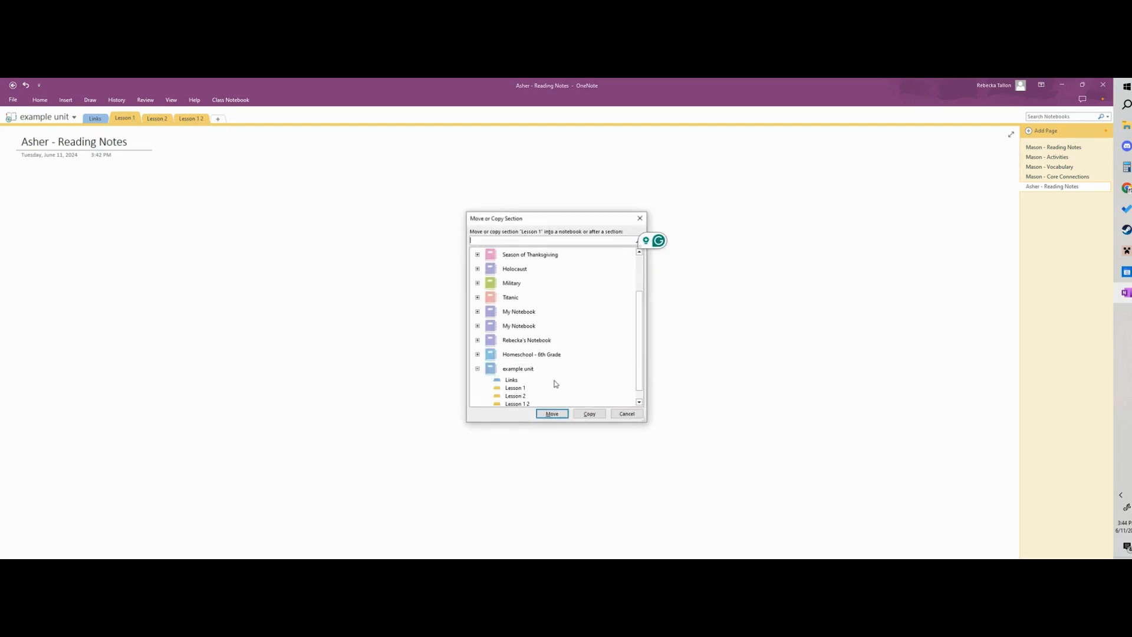
click(524, 371)
click(588, 415)
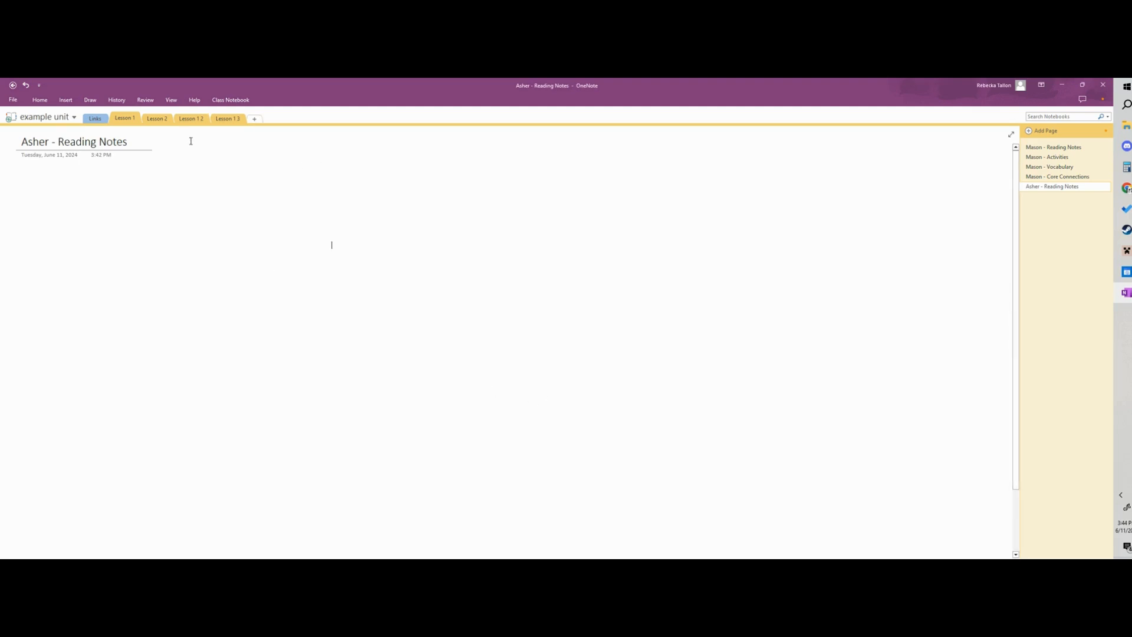
Rename the first new copy of the Lesson 1 section as "Lesson 3".
double_click(202, 119)
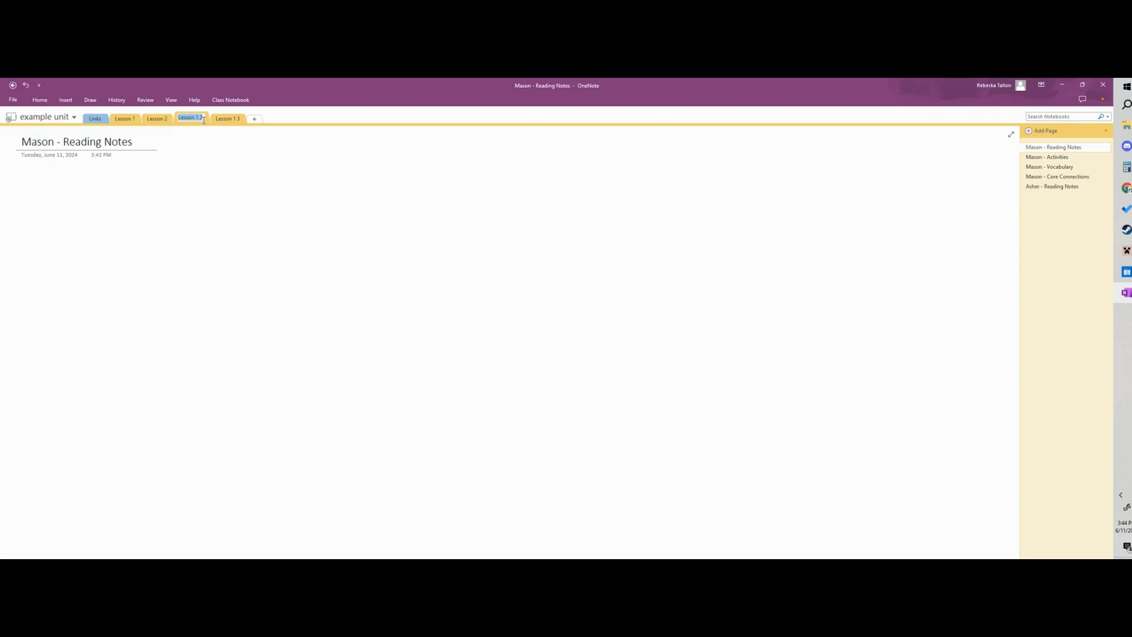
click(204, 117)
key(BackSpace)
key(BackSpace)
key(BackSpace)
text(3)
key(Return)
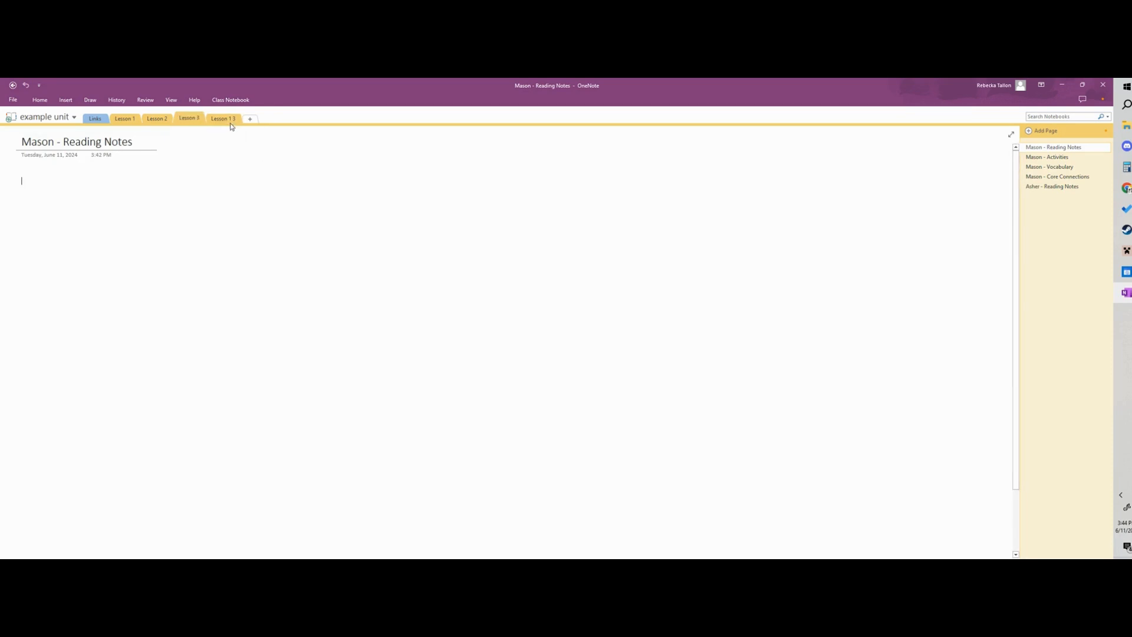
Rename the last copied section as "Lesson 4".
double_click(230, 118)
click(233, 119)
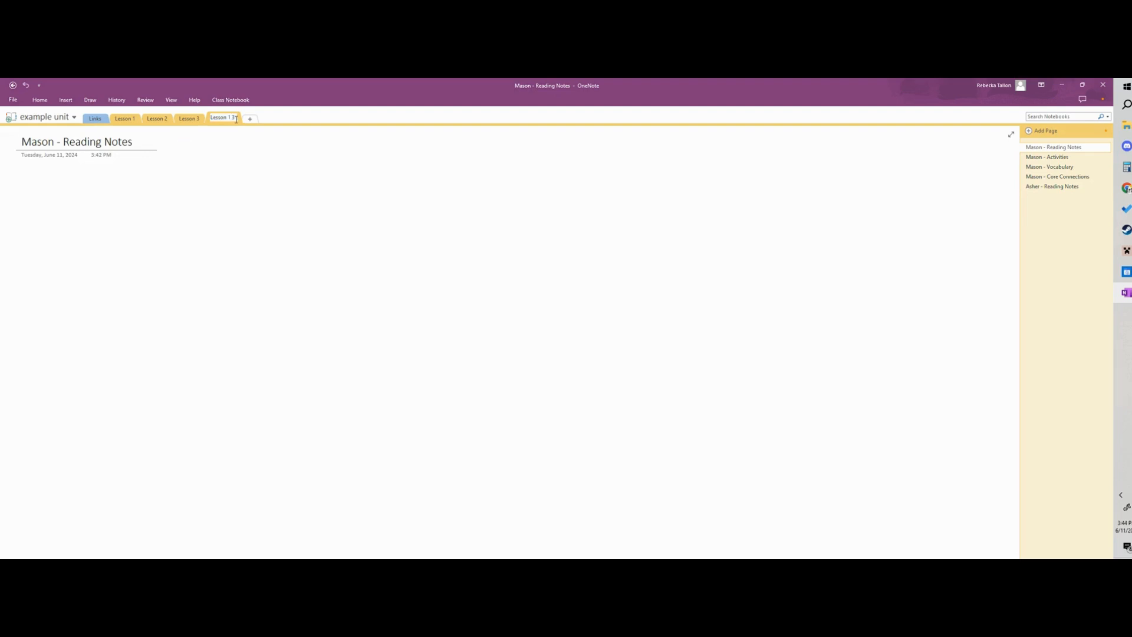
key(Return)
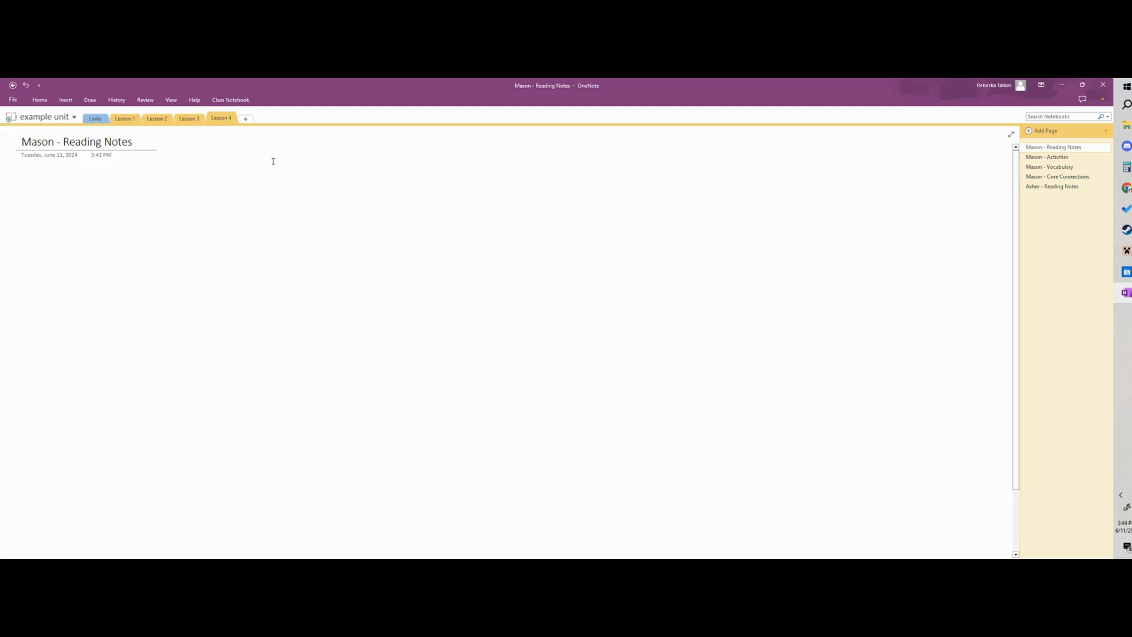
Set the section colors to Red for Lesson 2, Orange for Lesson 3 and Lemon Lime for Lesson 4.
right_click(158, 119)
mouse_move(200, 223)
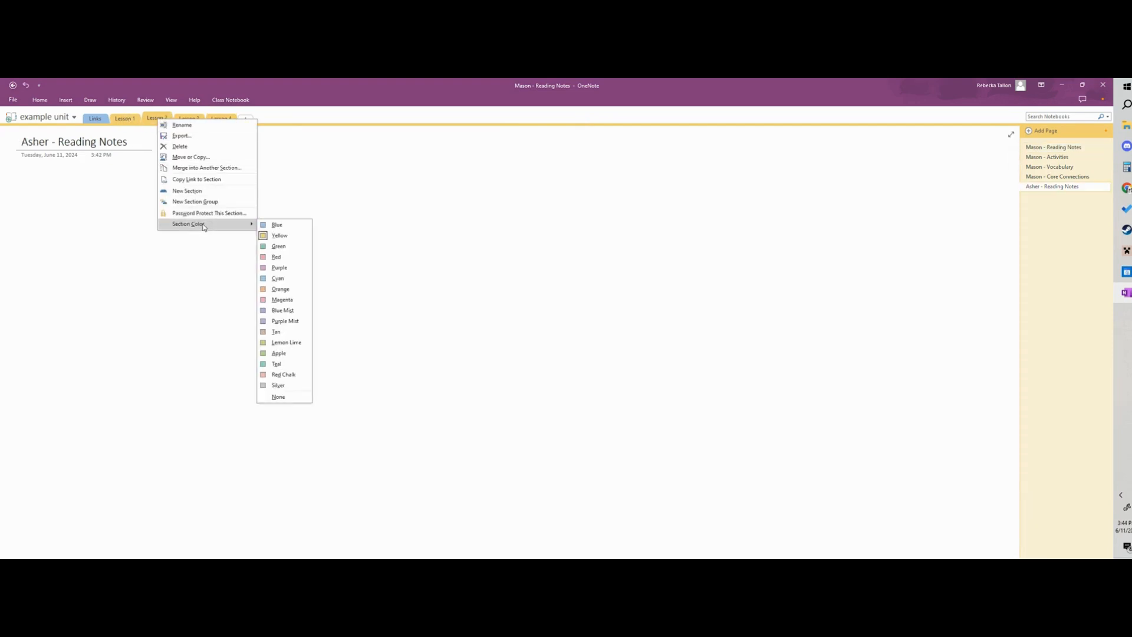
click(277, 265)
right_click(190, 118)
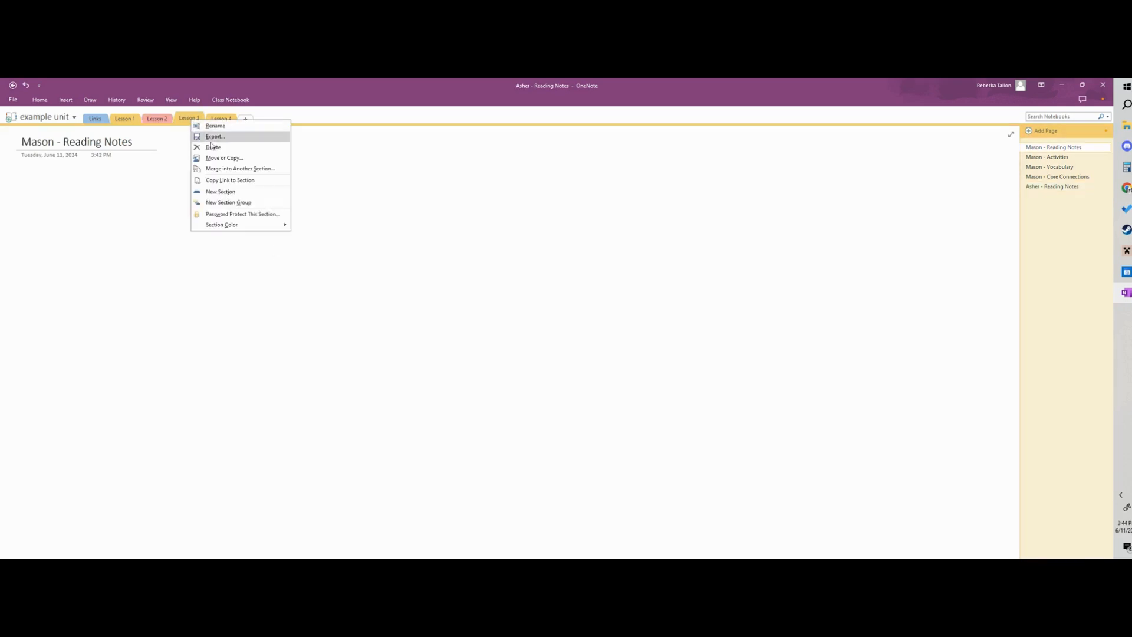
mouse_move(257, 227)
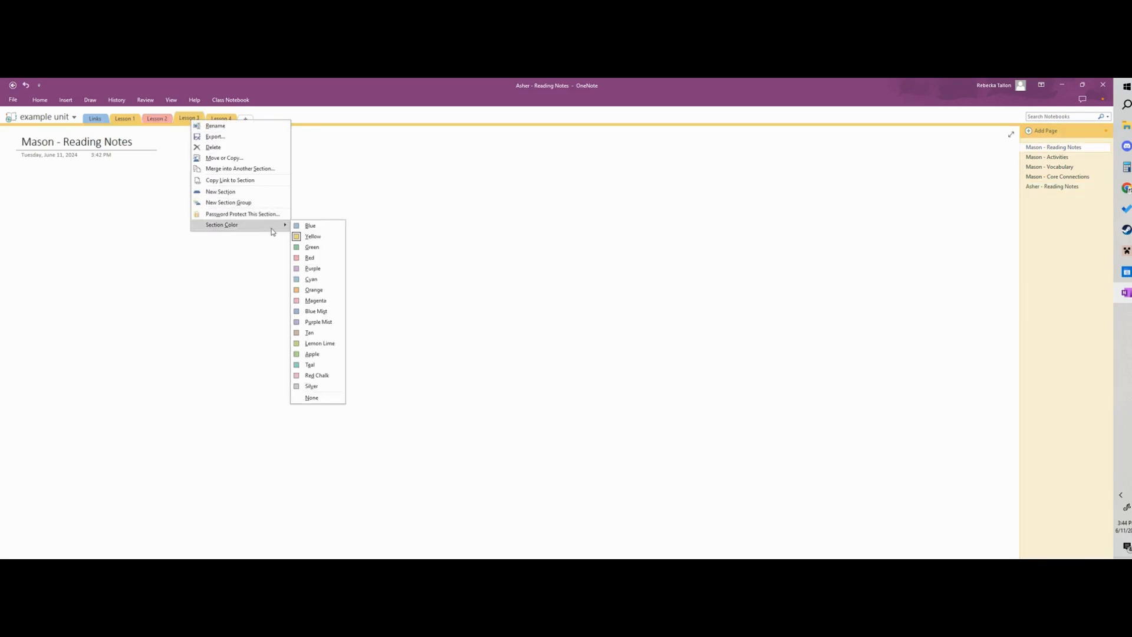
click(311, 290)
right_click(226, 119)
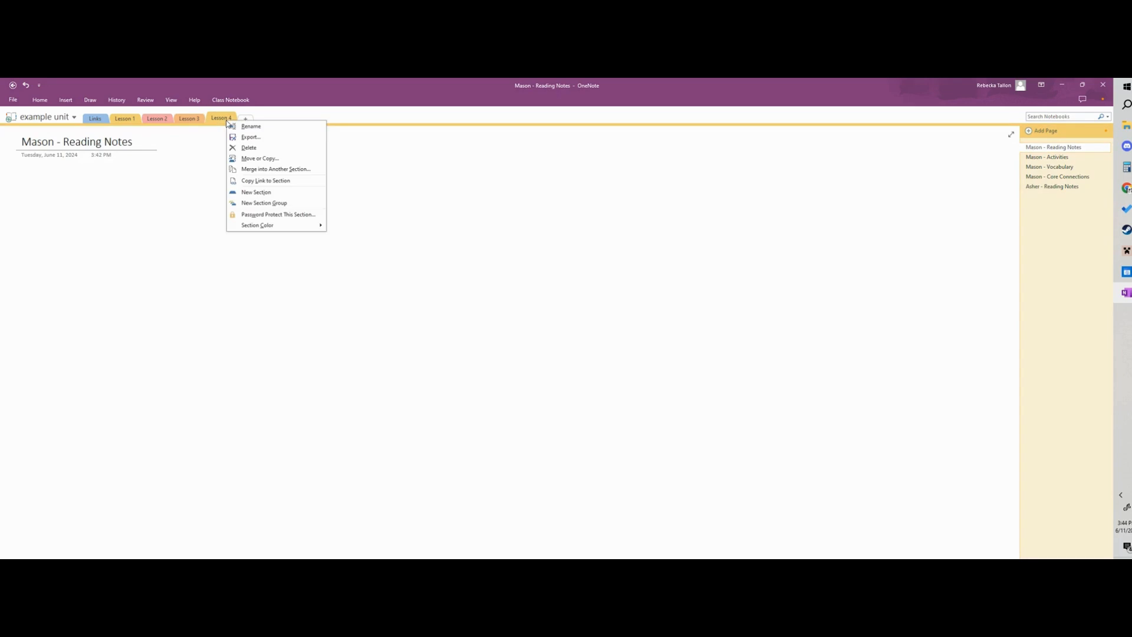
mouse_move(297, 225)
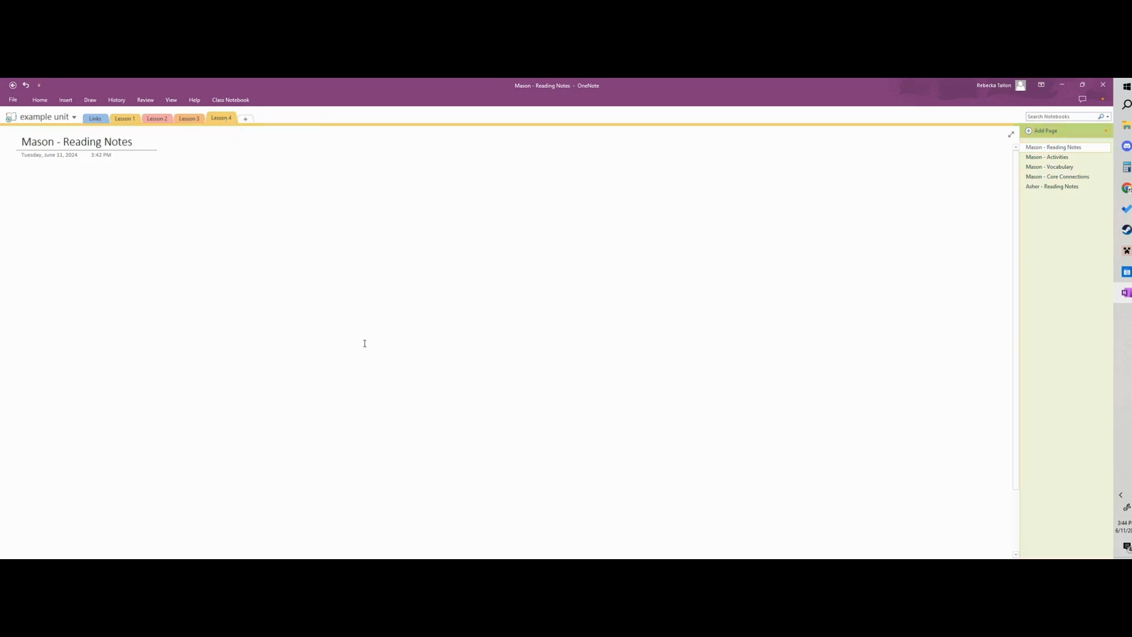
click(353, 344)
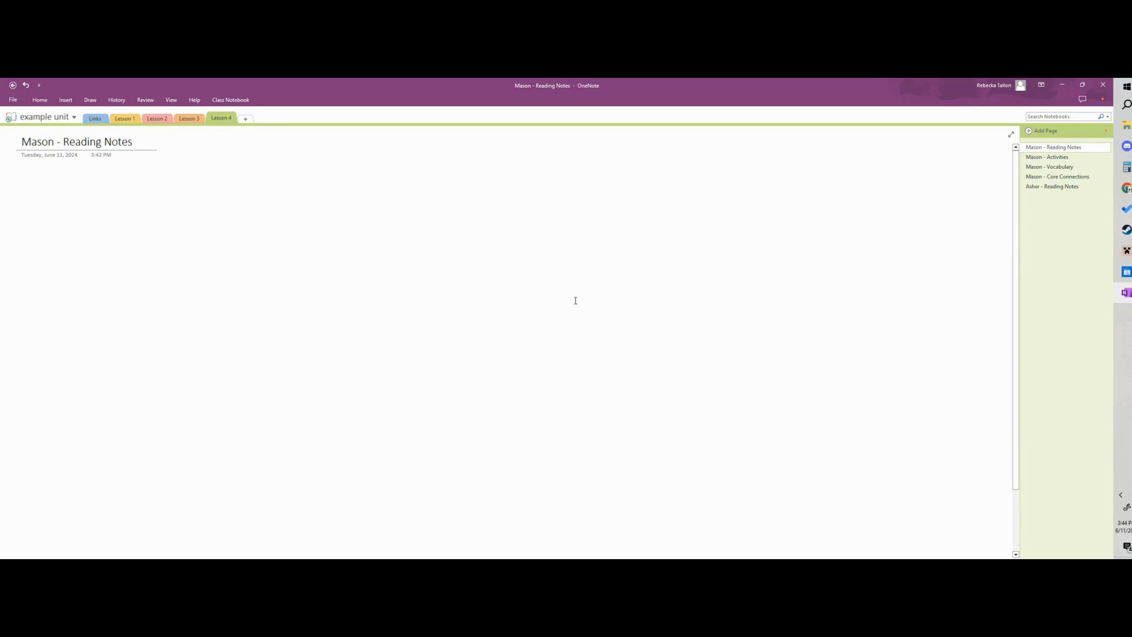
click(72, 120)
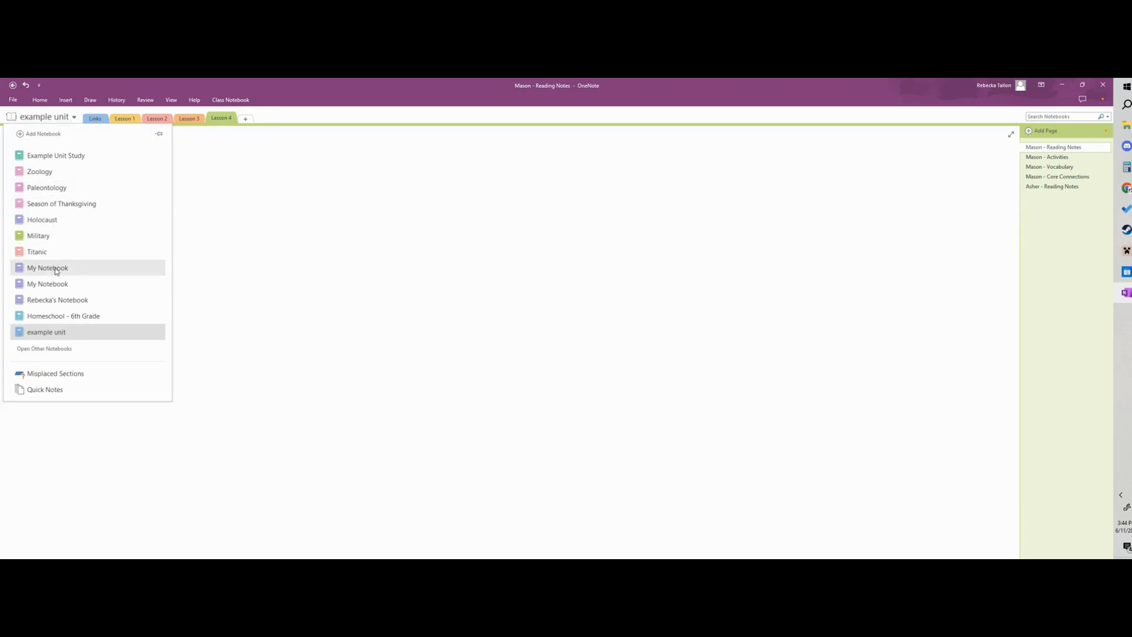
click(387, 250)
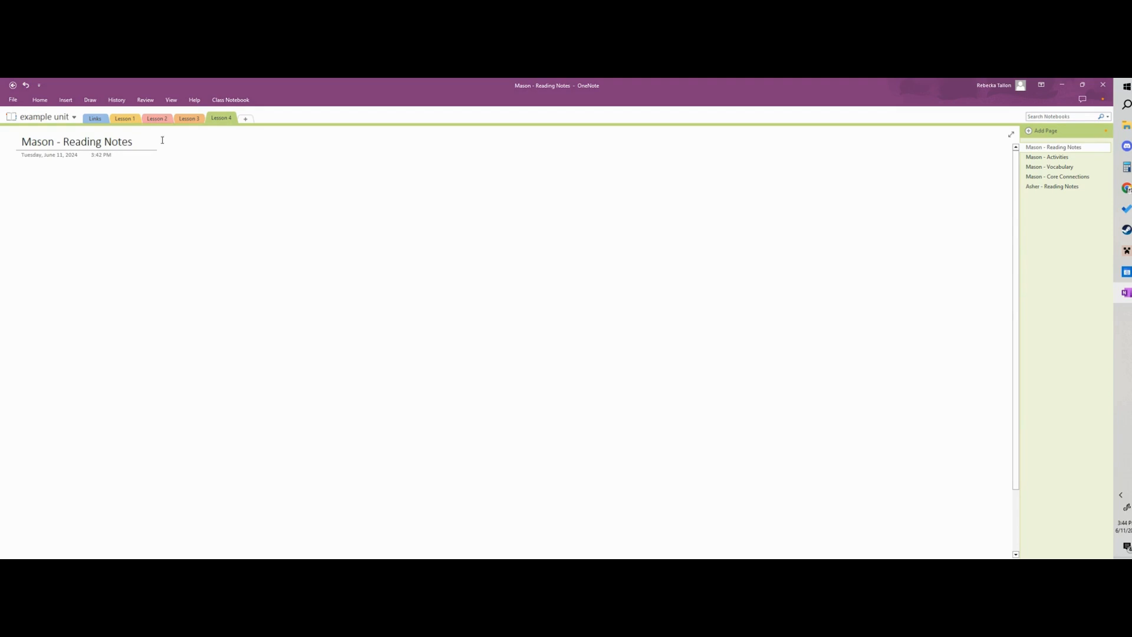
Show the Links section of the notebook, switch to Chrome and load campfirecurriculums.com in a new browser tab.
click(95, 118)
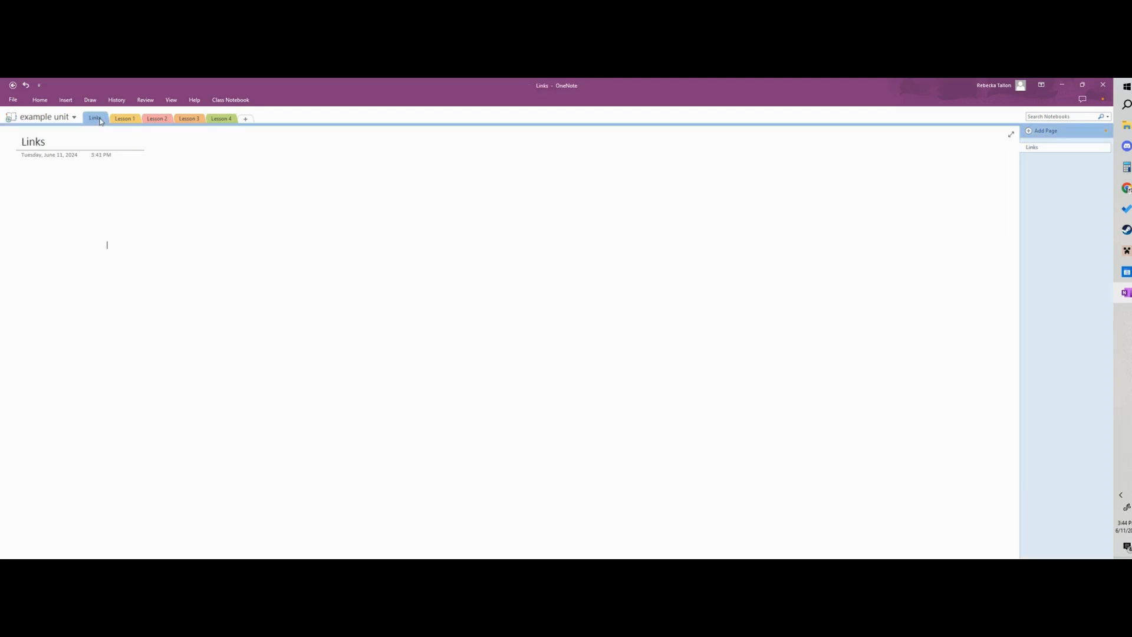
click(1126, 187)
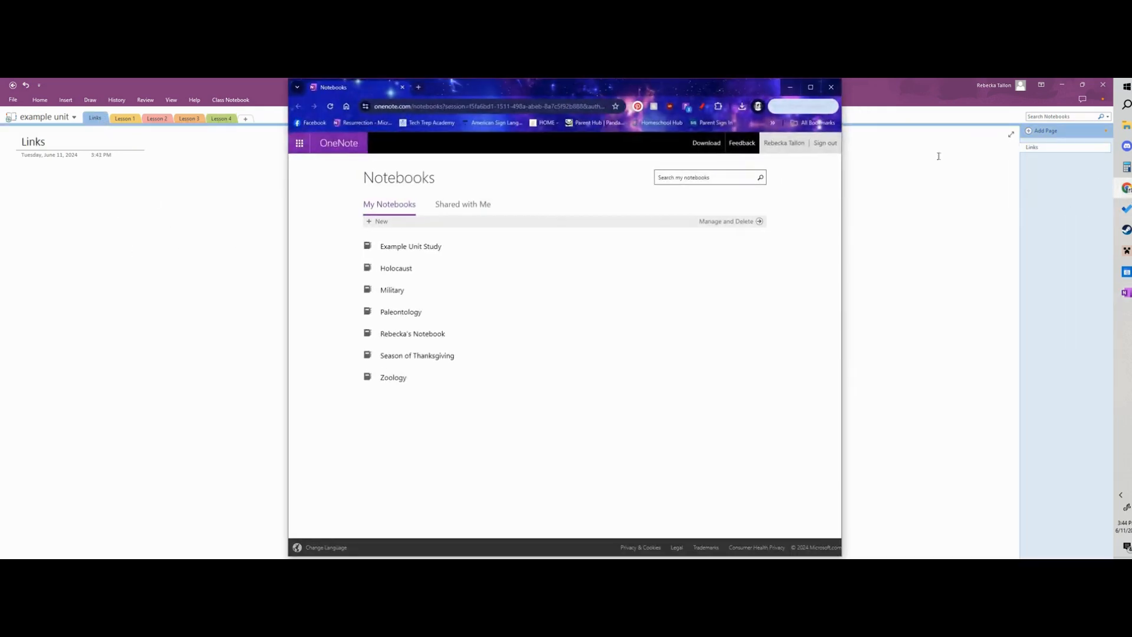
click(419, 87)
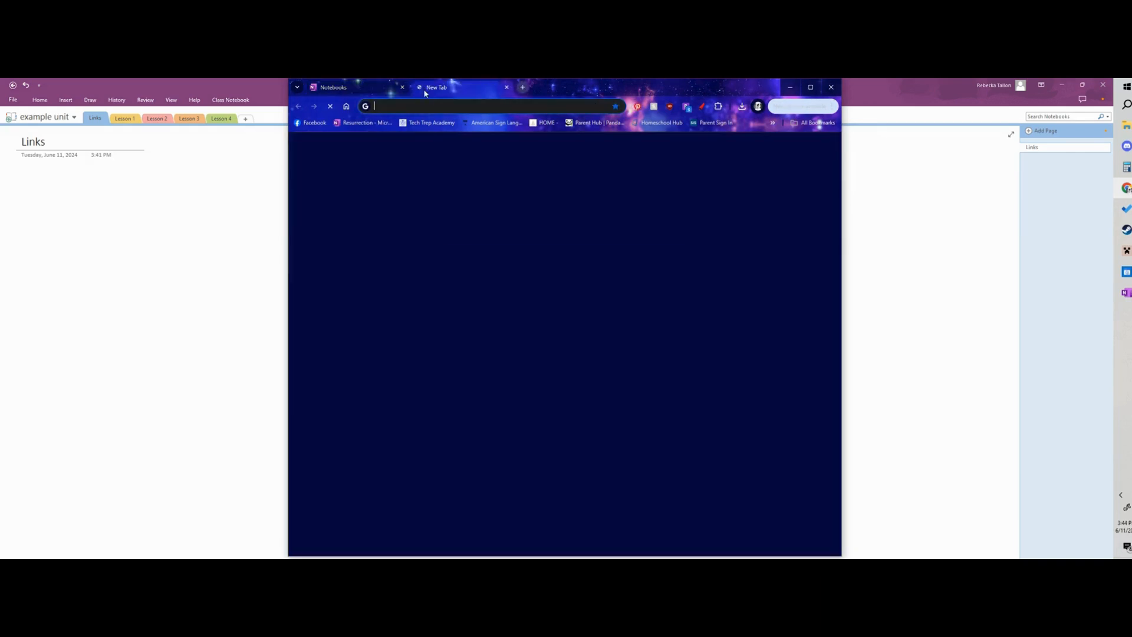
text(campfirecurriculums.com)
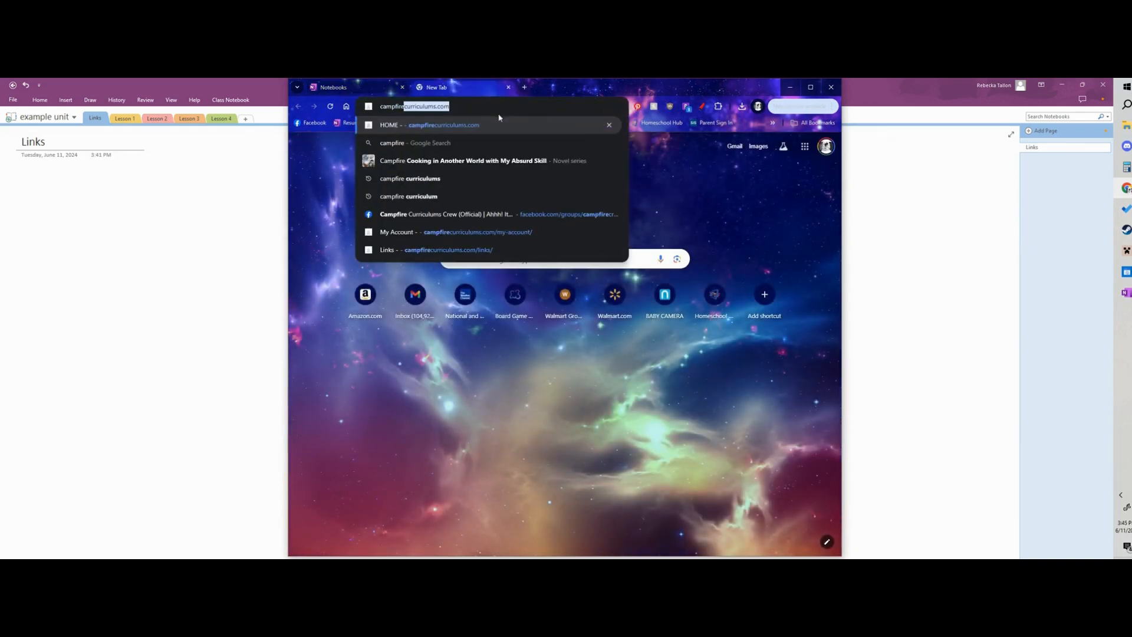
key(Return)
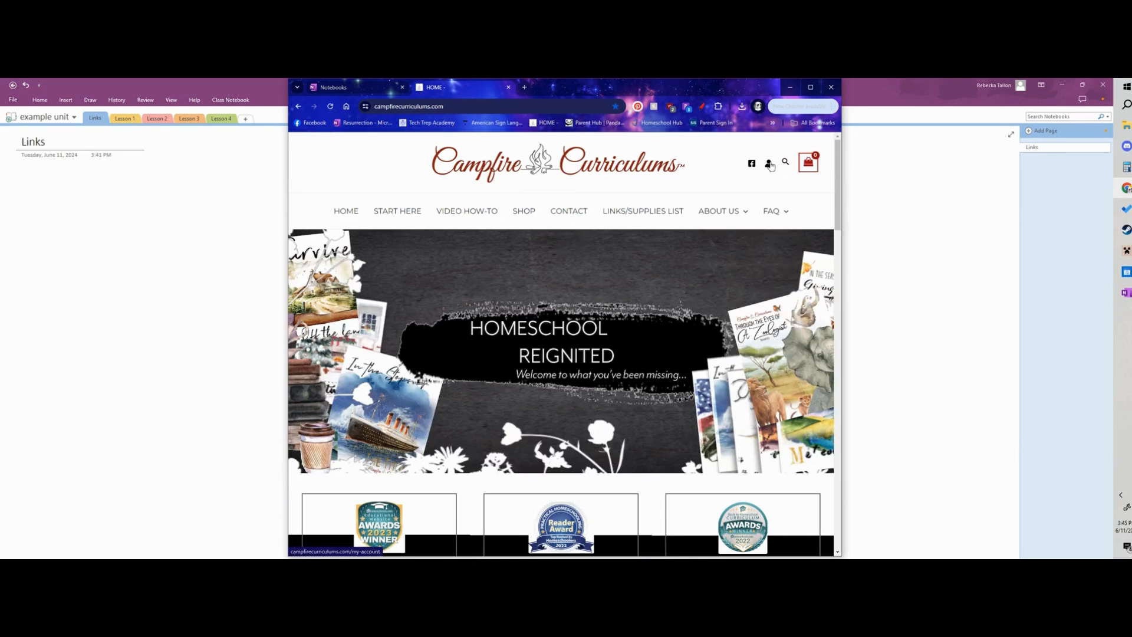
Find the Titanic unit in the site's Links/Supplies List and go to its Main Lesson Links & Sources.
click(769, 164)
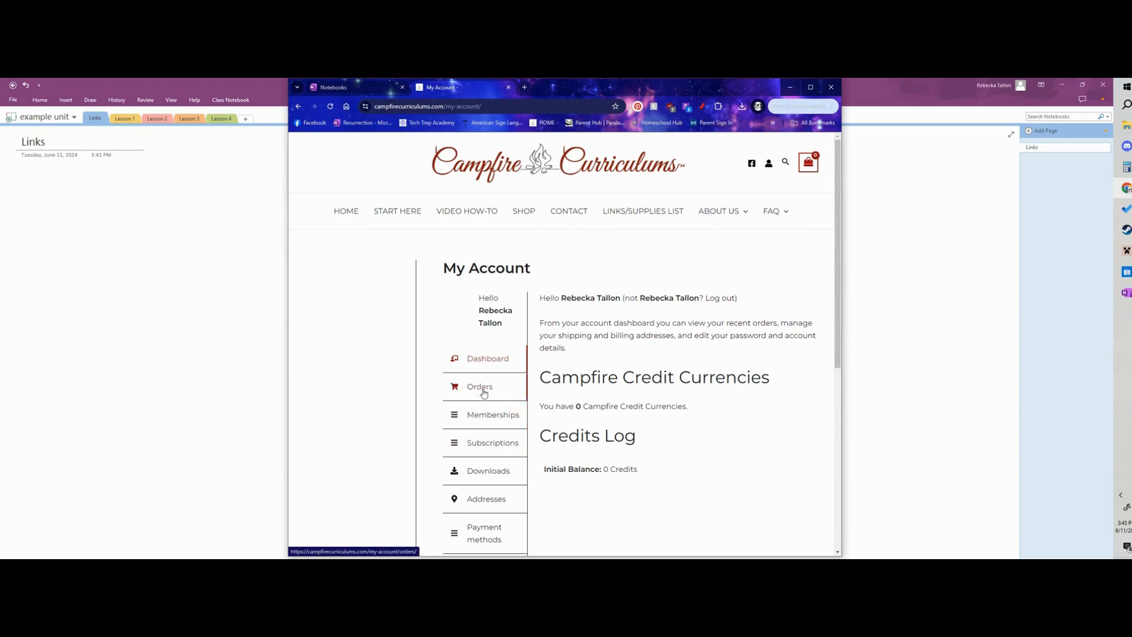
scroll(483, 393, down, 2)
scroll(507, 377, up, 2)
mouse_move(714, 211)
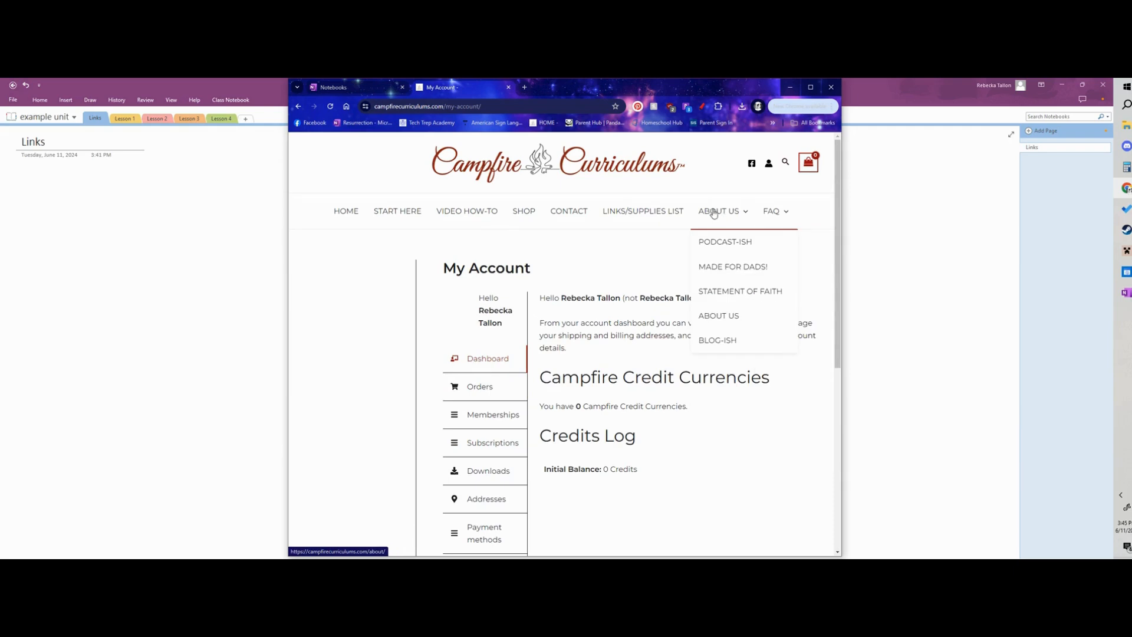
click(632, 213)
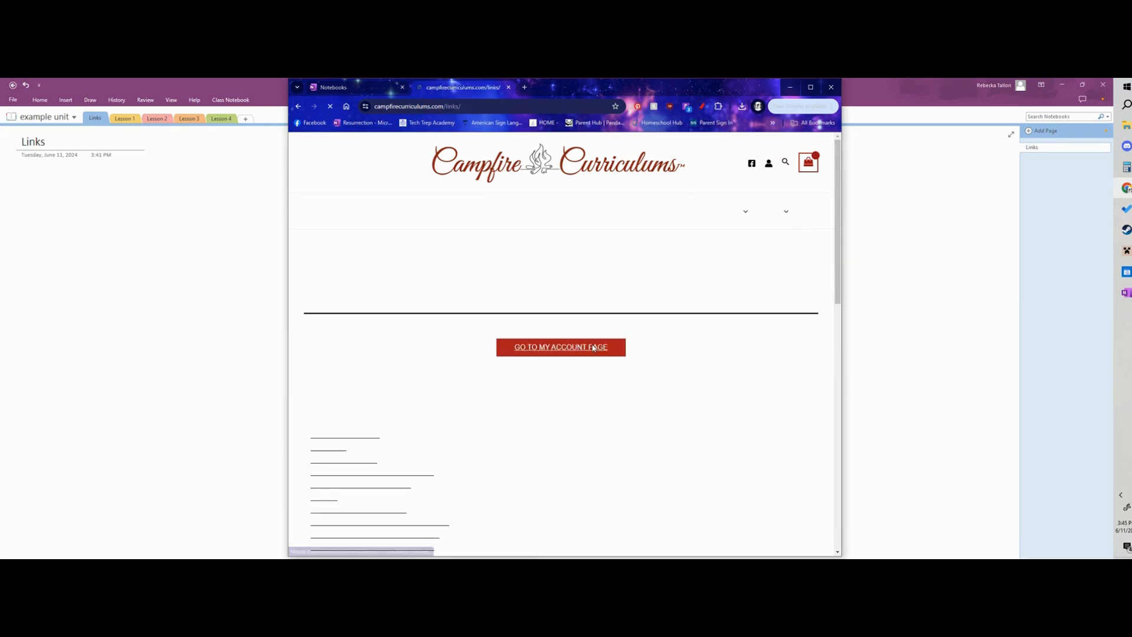
scroll(513, 389, down, 5)
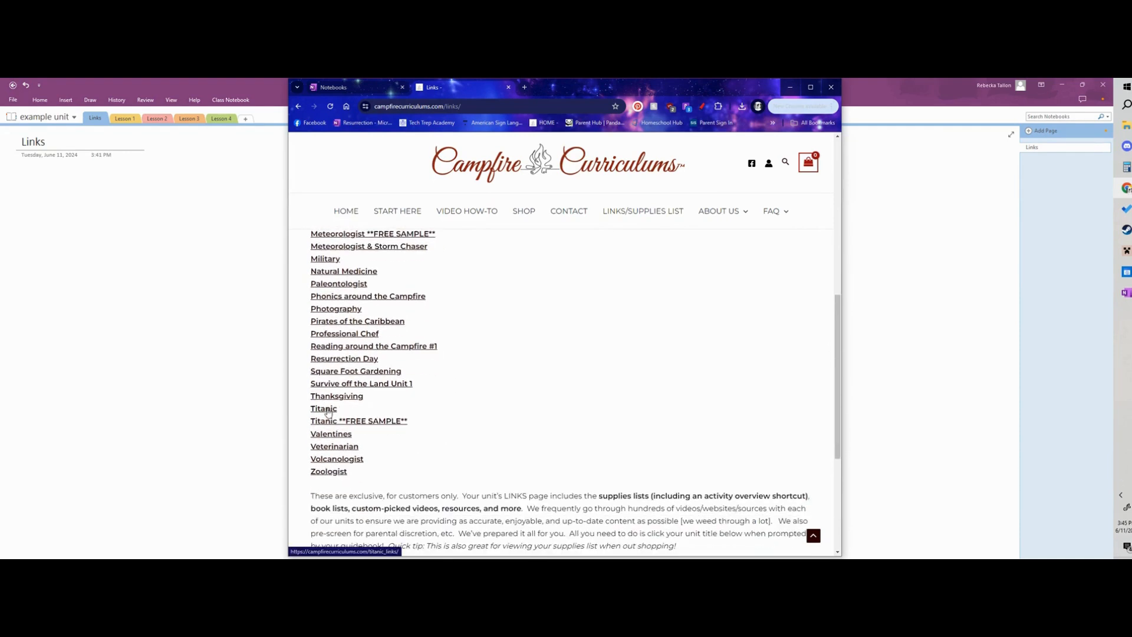
click(329, 411)
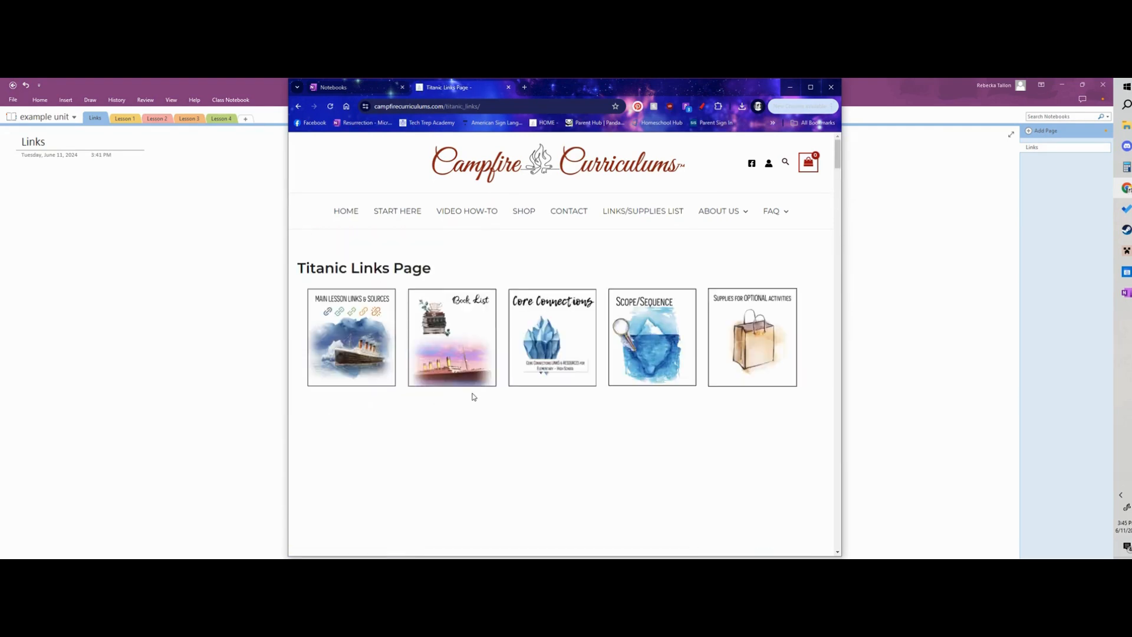
click(385, 369)
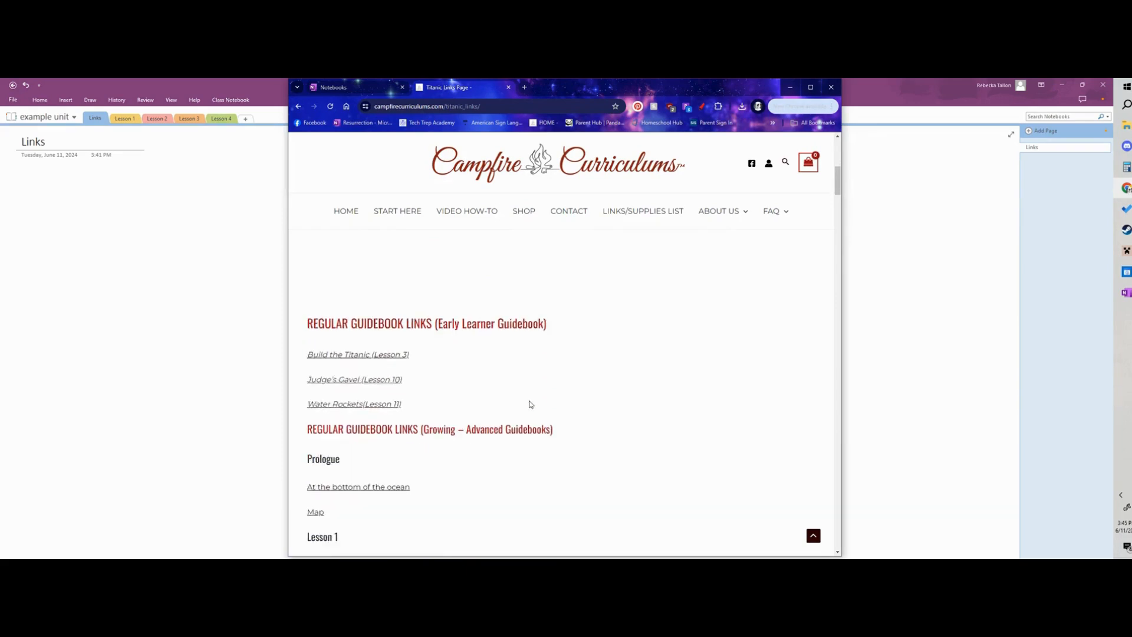
Copy all the Titanic guidebook links, from the Early Learner Guidebook heading through the Titanic Survivor Interview in Lesson 12.
scroll(550, 367, down, 1)
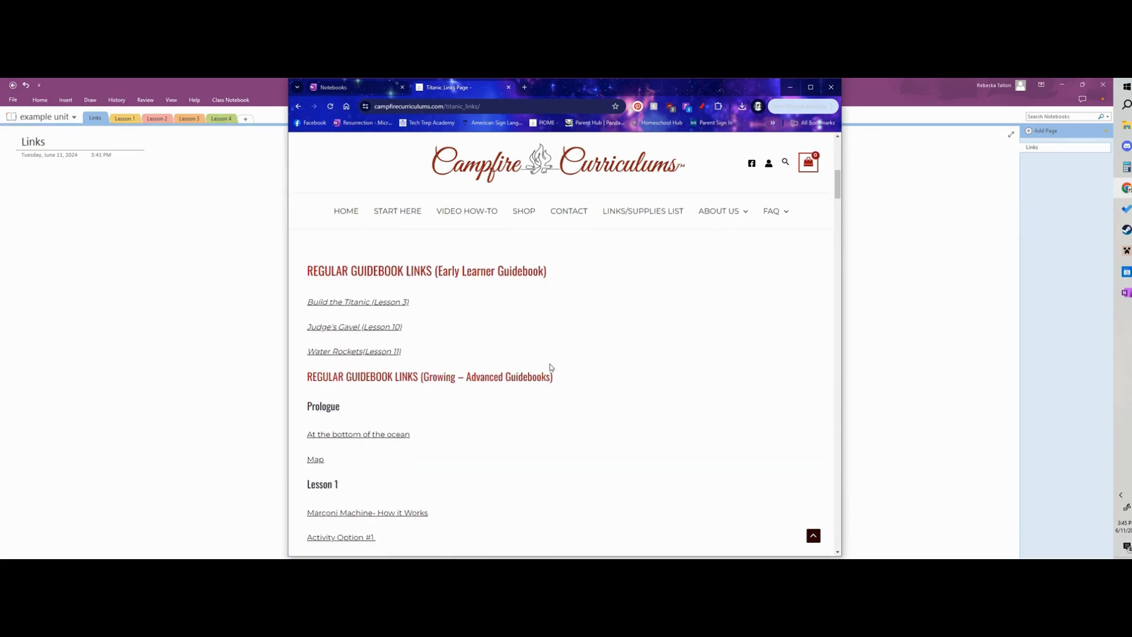
scroll(551, 366, up, 1)
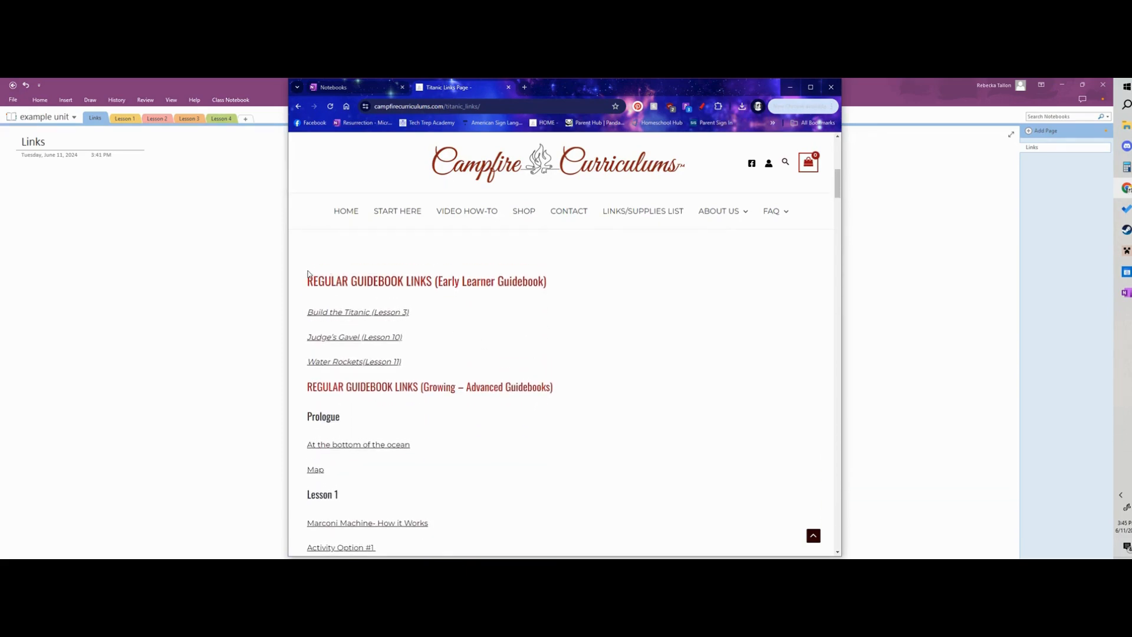
drag(308, 280, 472, 313)
scroll(339, 377, down, 3)
scroll(421, 390, down, 10)
scroll(429, 399, down, 7)
scroll(609, 331, up, 1)
drag(559, 319, 699, 323)
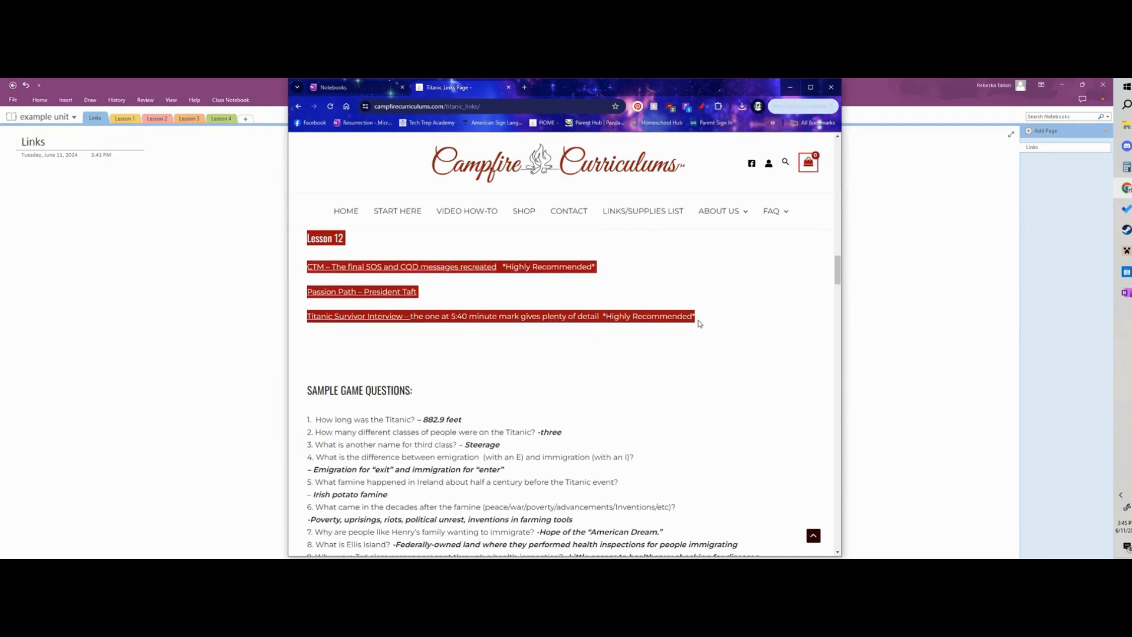
right_click(522, 277)
click(552, 284)
Paste the copied Titanic links into the body of the OneNote Links page, keeping the source formatting.
click(30, 188)
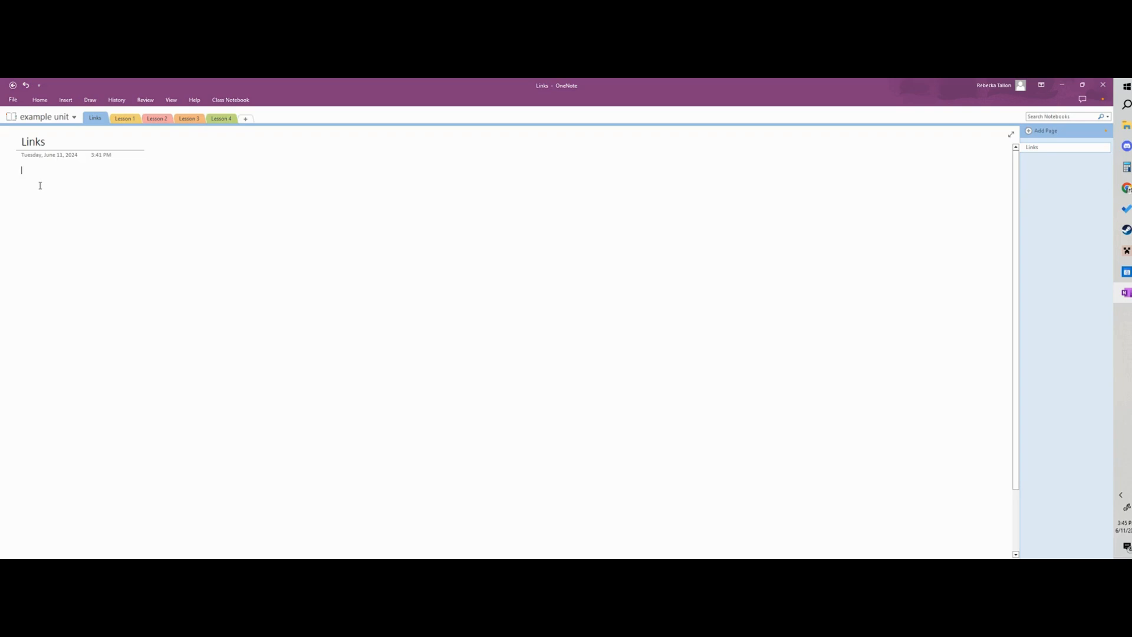
right_click(24, 171)
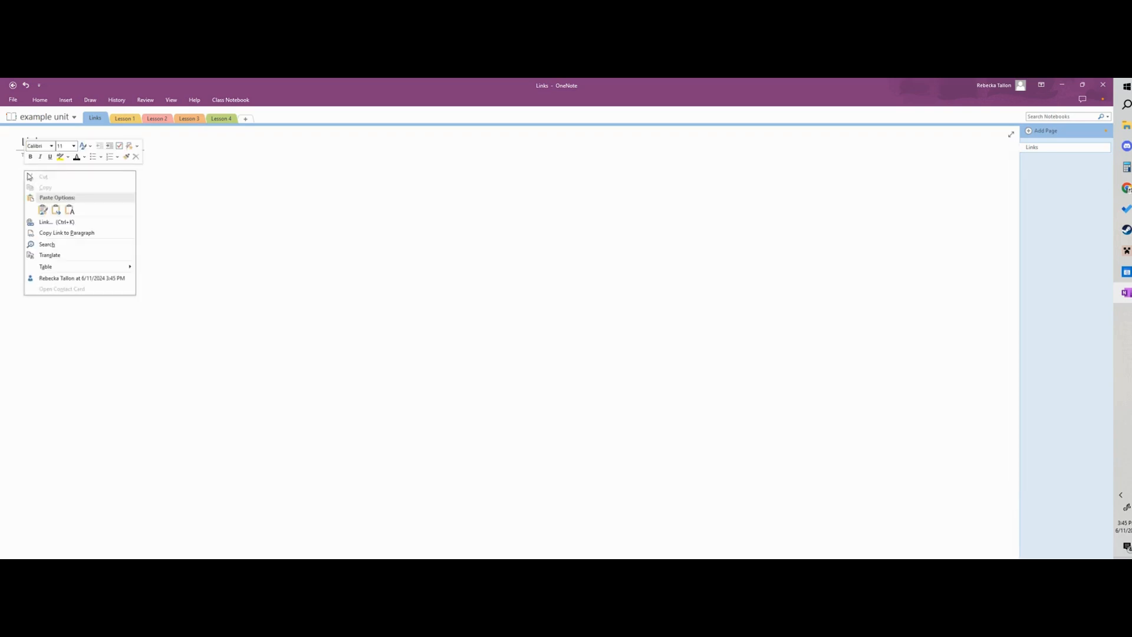
mouse_move(64, 268)
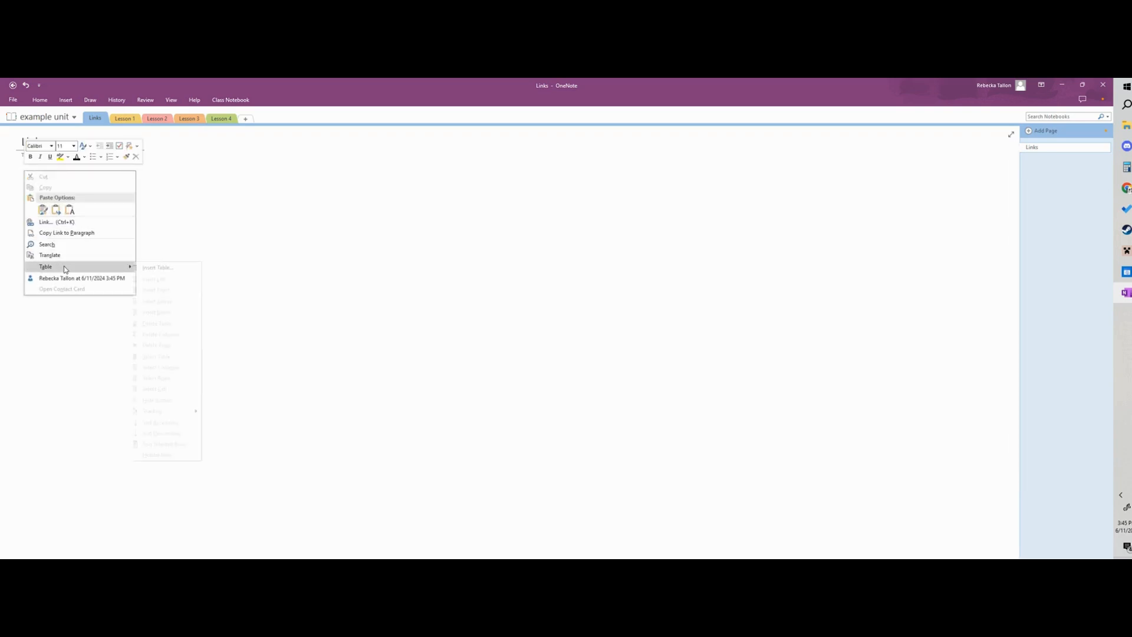
click(43, 210)
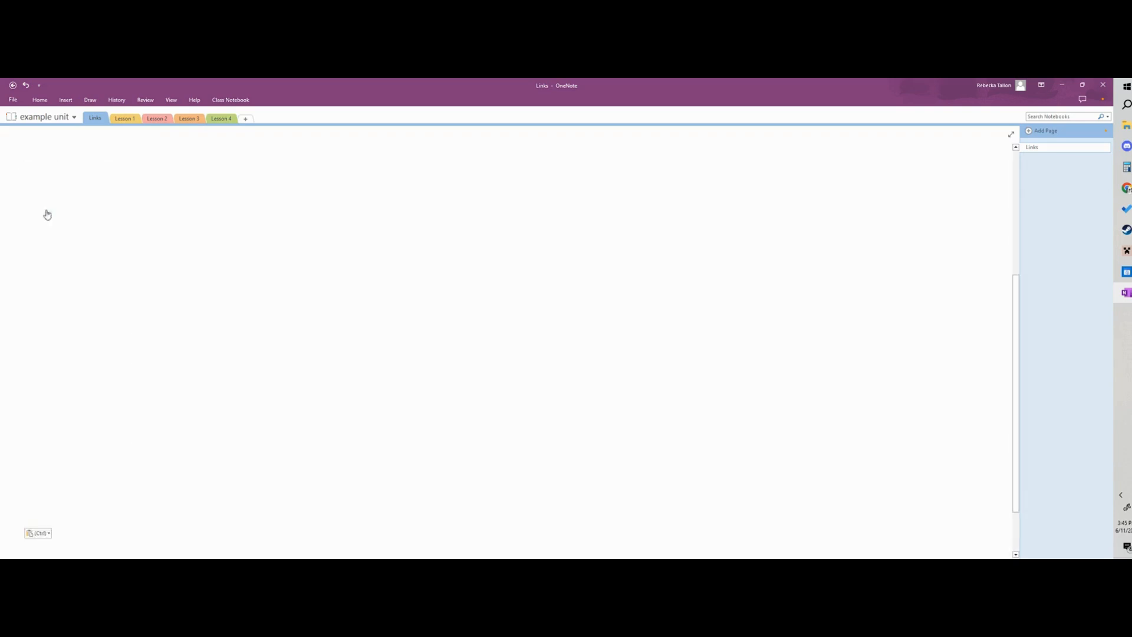
scroll(469, 377, up, 4)
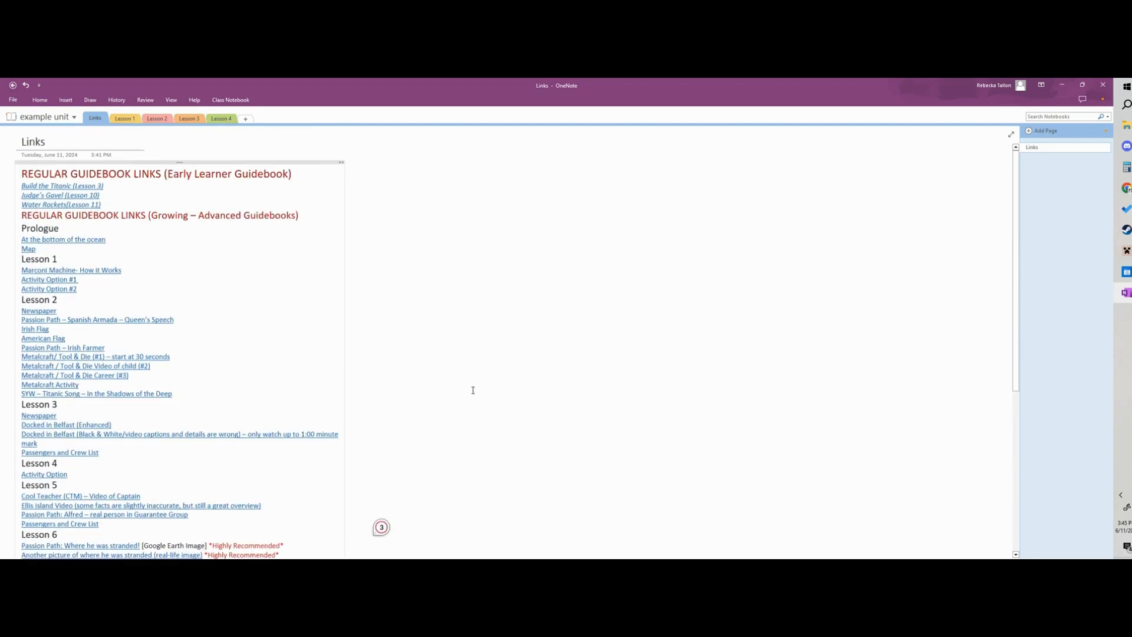
Review the Titanic Links Page and its main lesson links in Chrome, and return to the site's general Links list.
click(1126, 188)
click(649, 408)
mouse_move(743, 222)
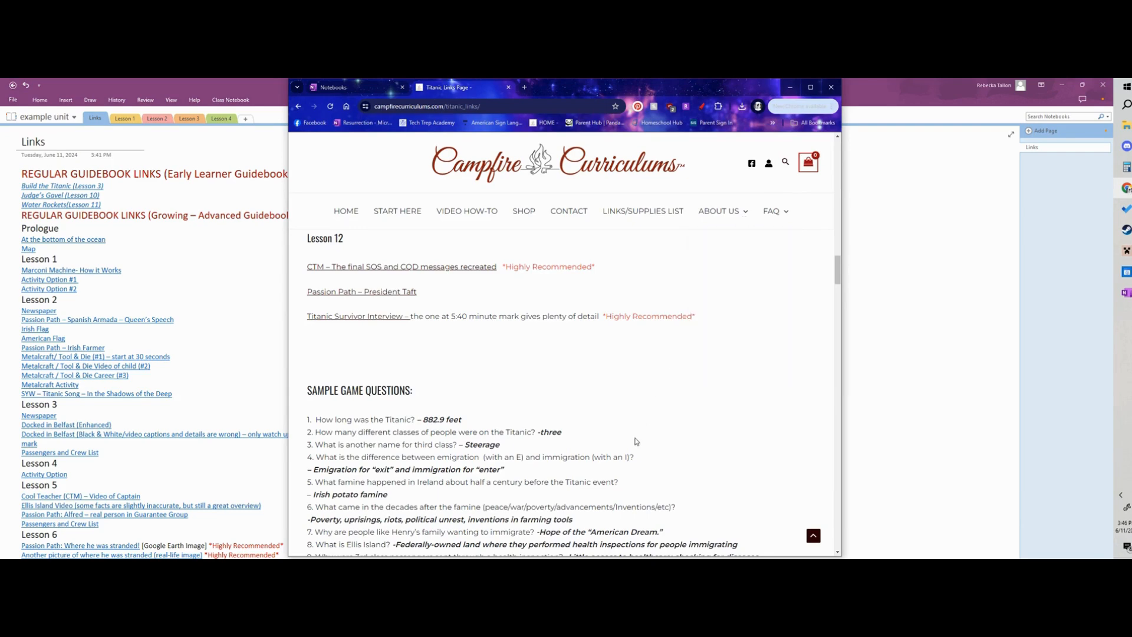
scroll(591, 440, up, 15)
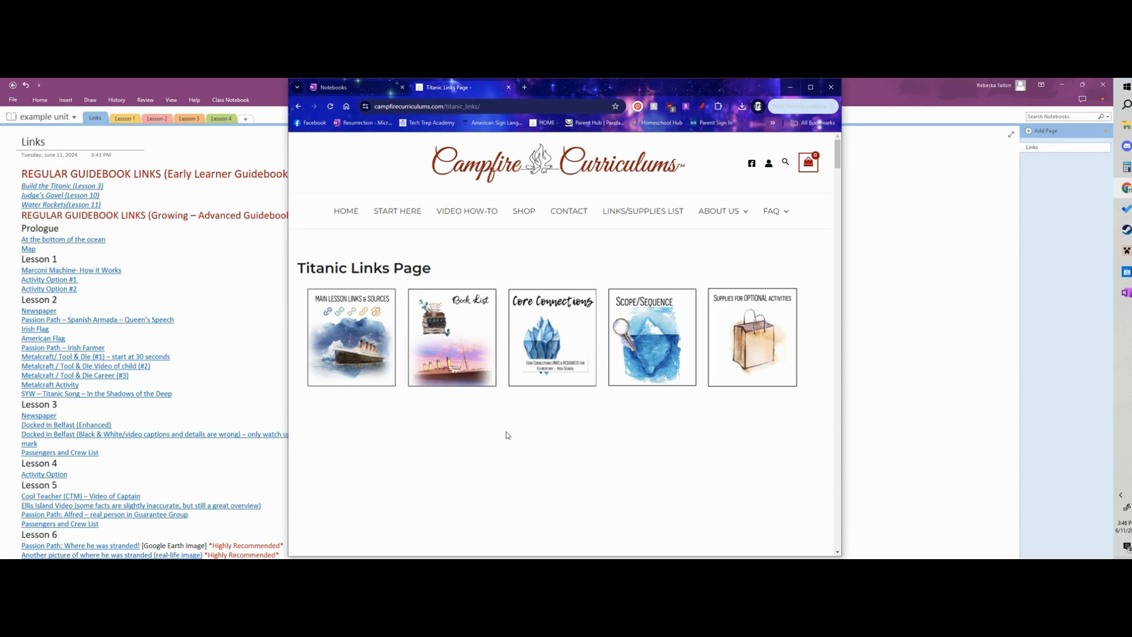
click(358, 361)
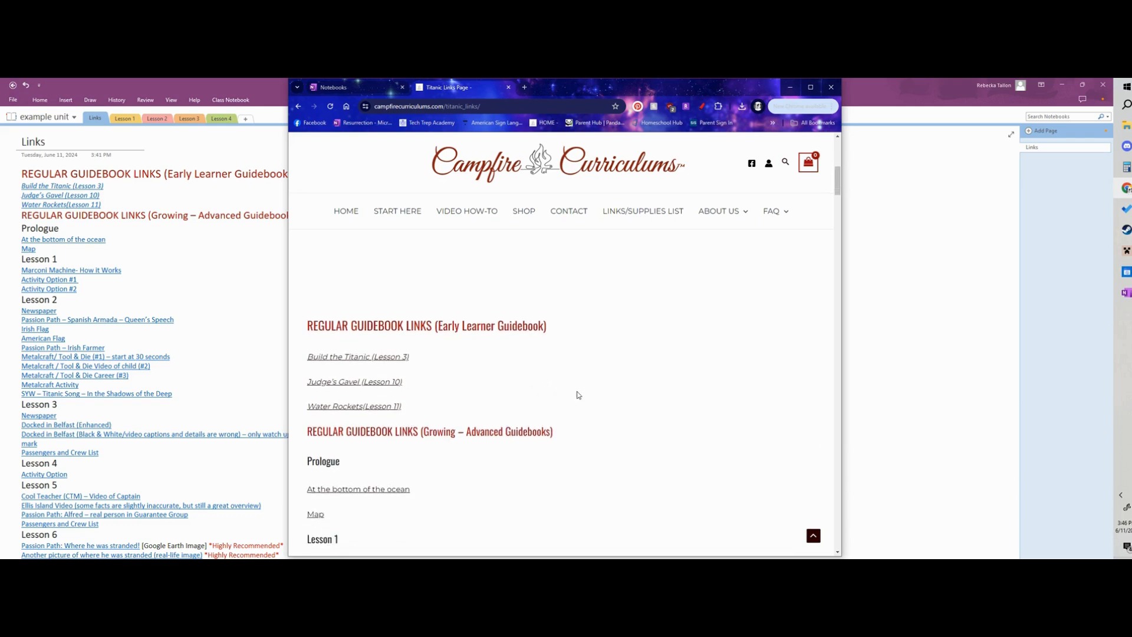
scroll(767, 411, down, 2)
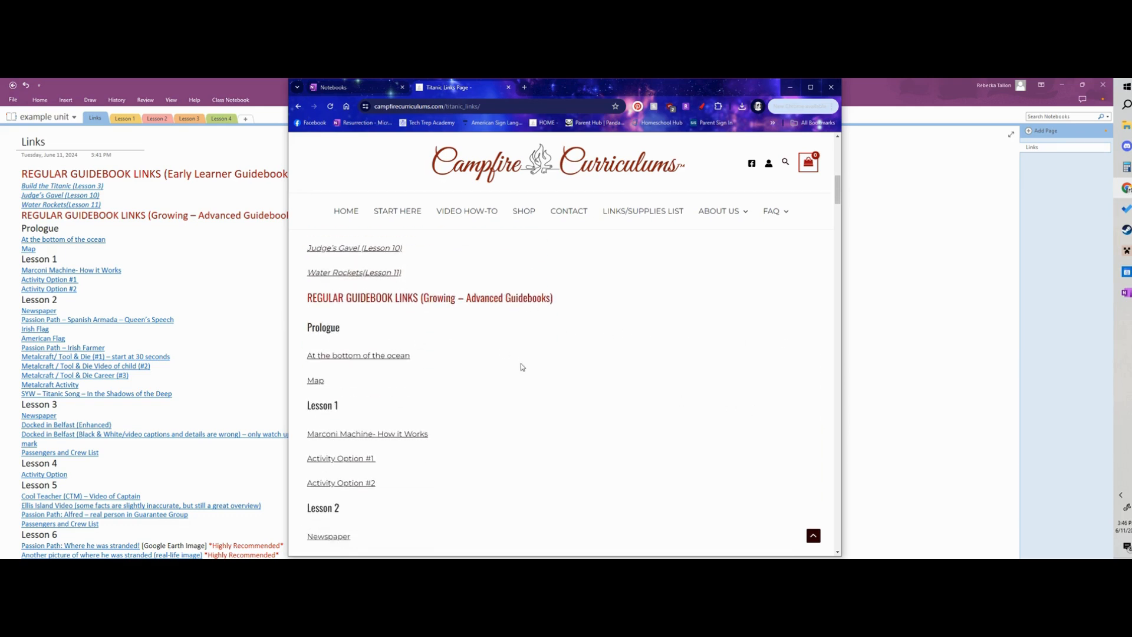
scroll(589, 371, up, 8)
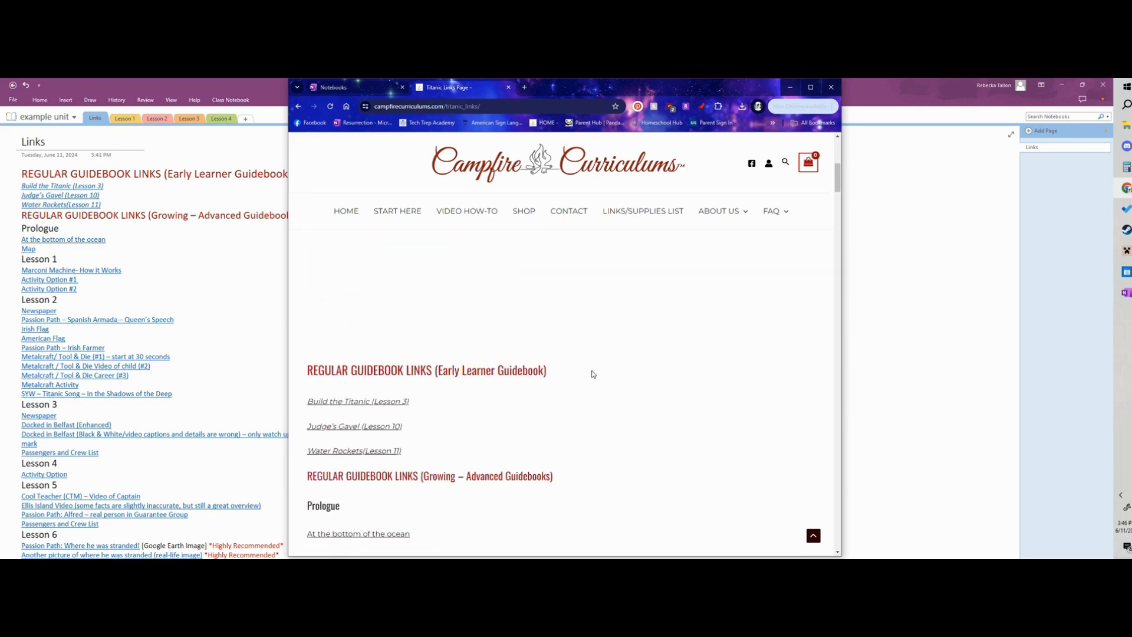
key(alt+Left)
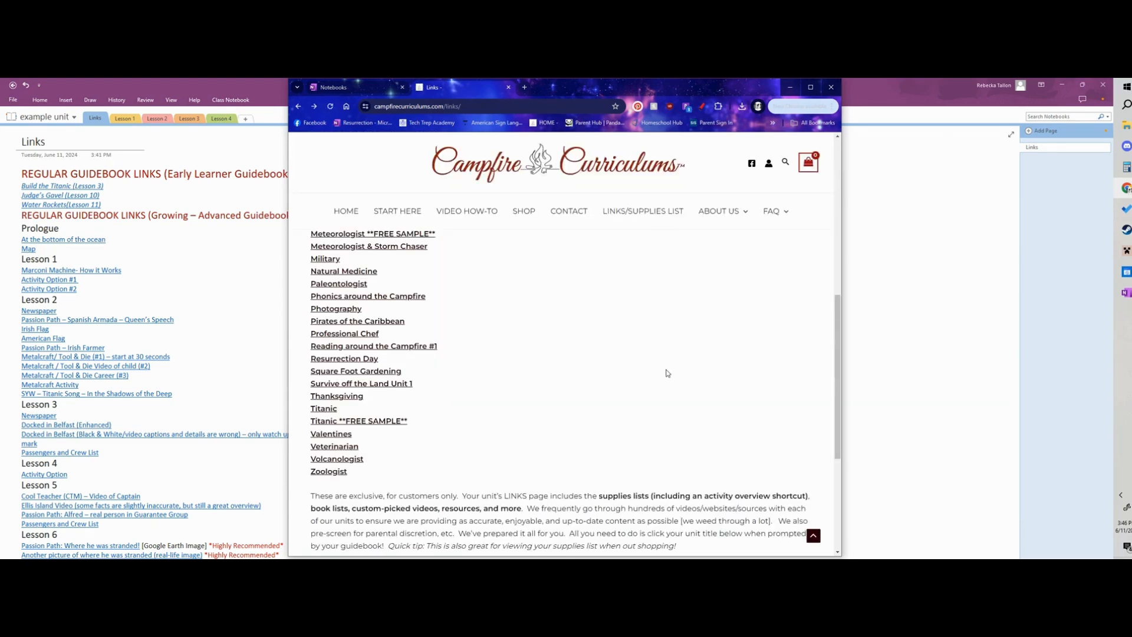
scroll(663, 365, up, 10)
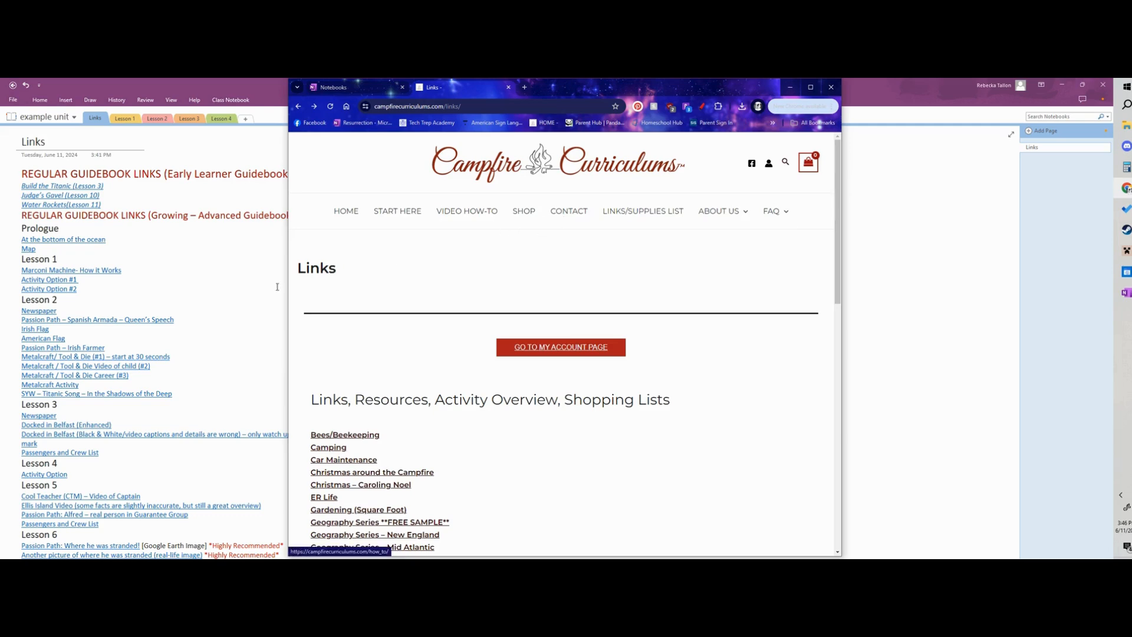
Move the pasted links container on the OneNote Links page to the right, leaving space beside it.
click(223, 309)
drag(303, 163, 636, 157)
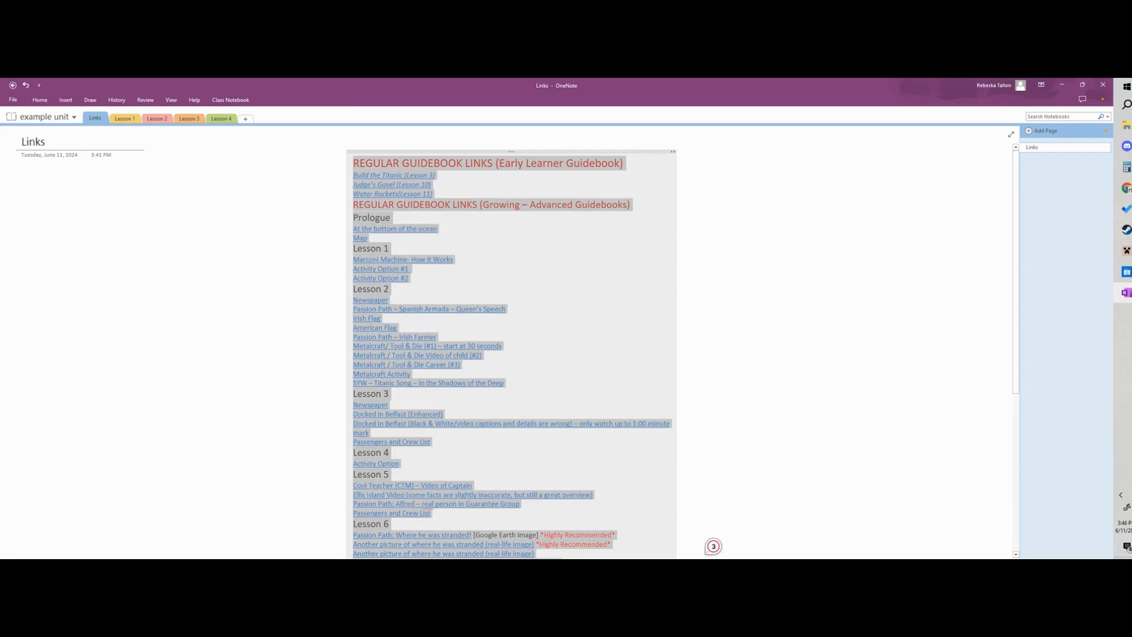
Load Google Sheets in a new Chrome tab and open the CURRICULUM 2024/25 spreadsheet.
click(1126, 187)
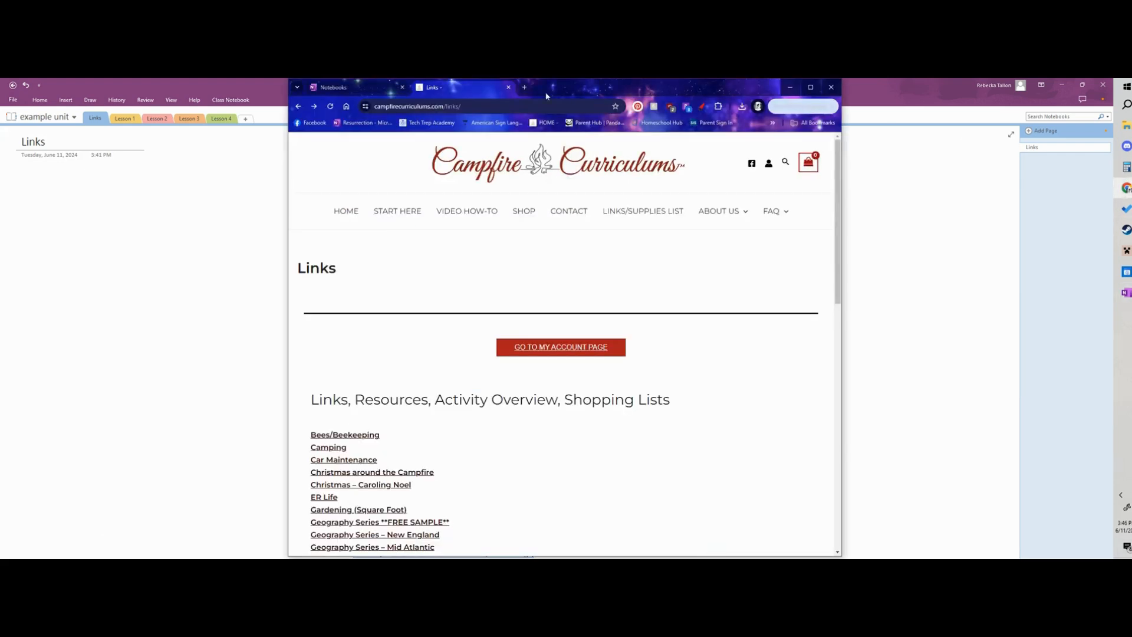
click(524, 88)
text(sheets)
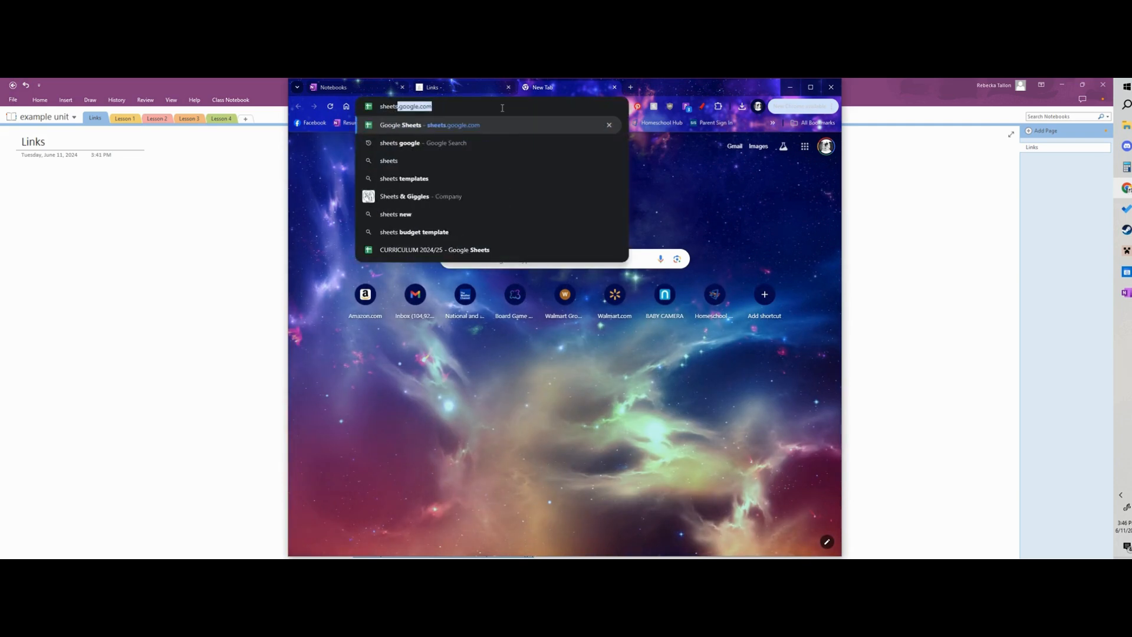
key(Return)
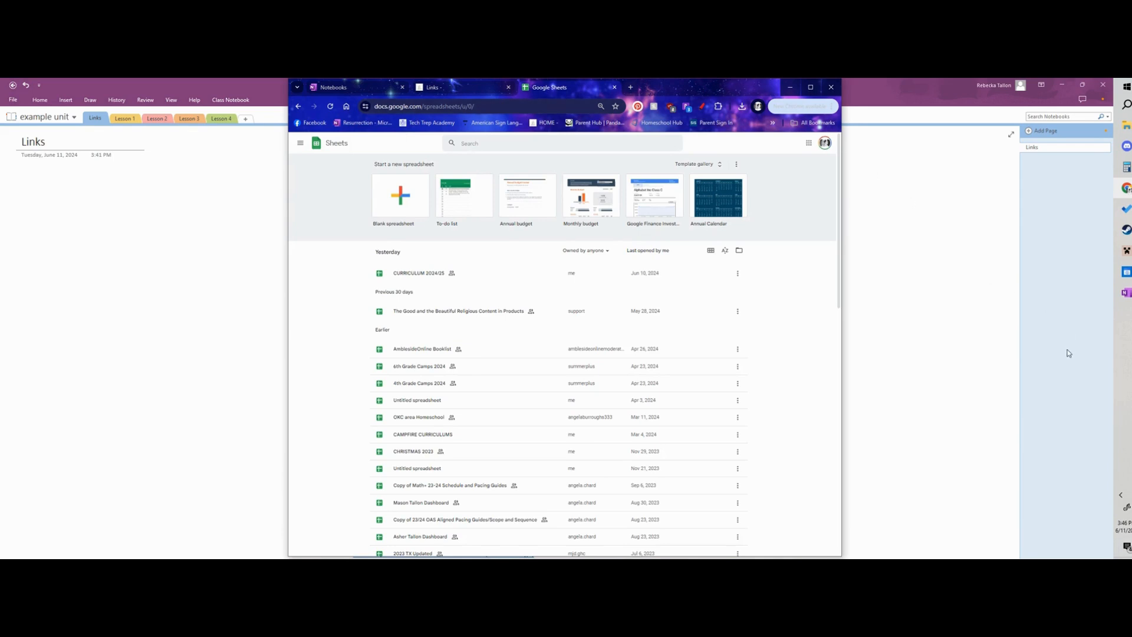
click(439, 274)
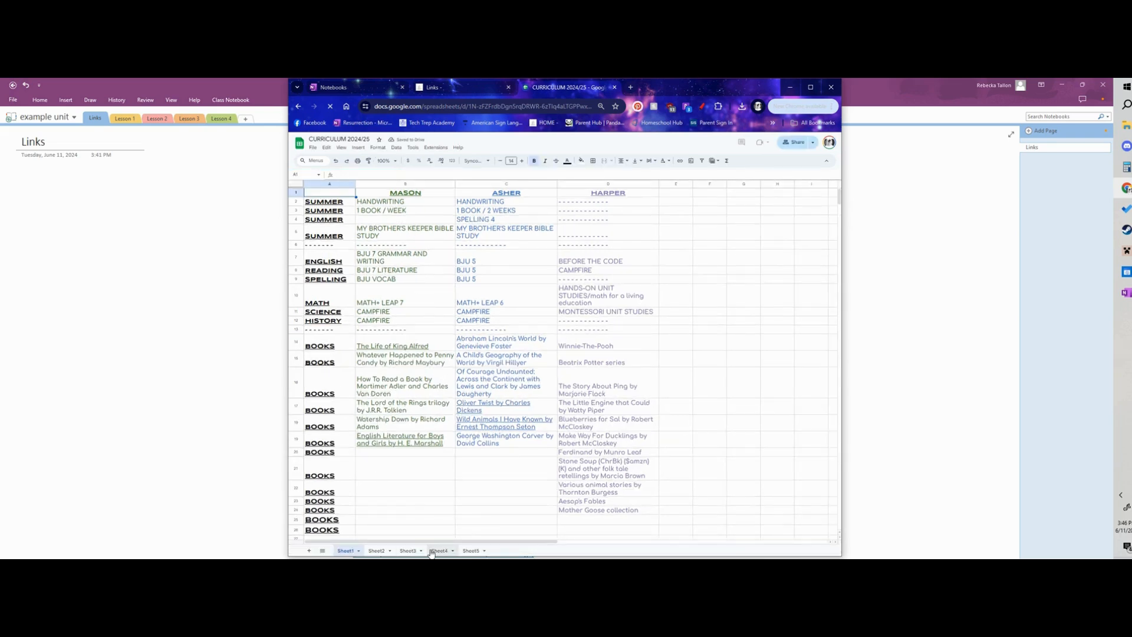
Copy the Biography, Fiction and Nonfiction book links in the zoologist row on Sheet2 of the curriculum spreadsheet.
click(436, 550)
click(414, 551)
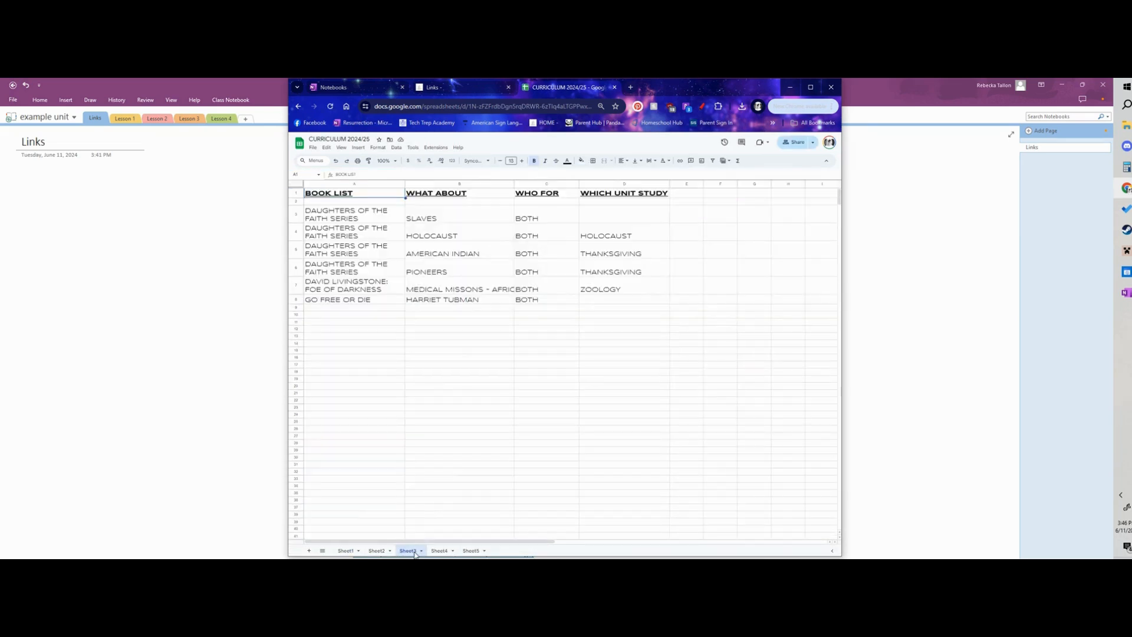
click(470, 550)
click(376, 550)
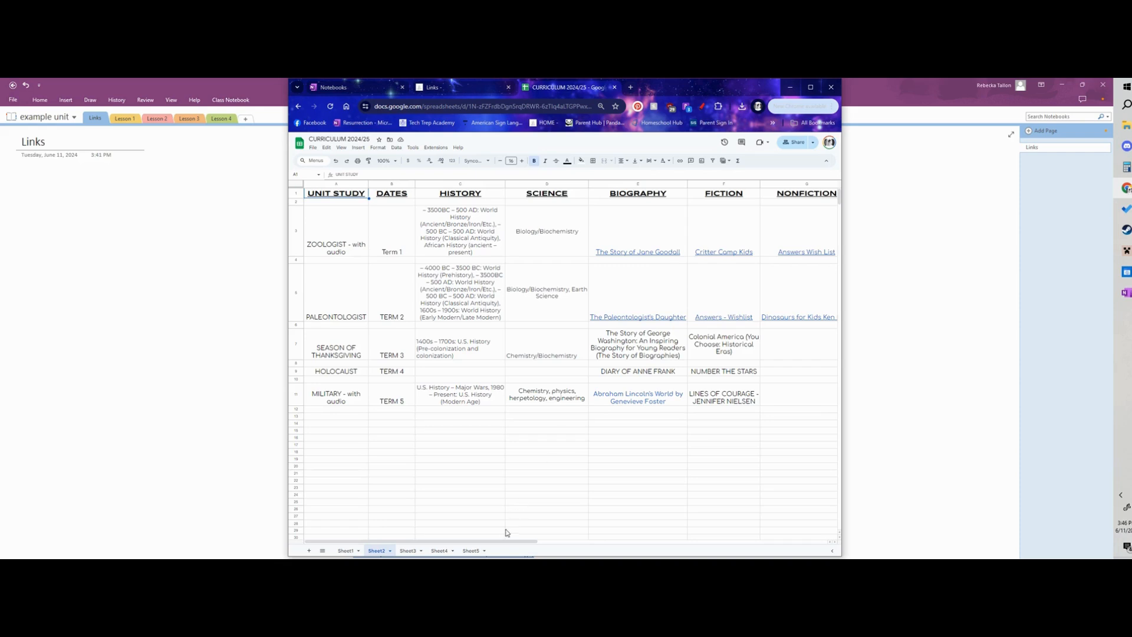
drag(507, 540, 581, 537)
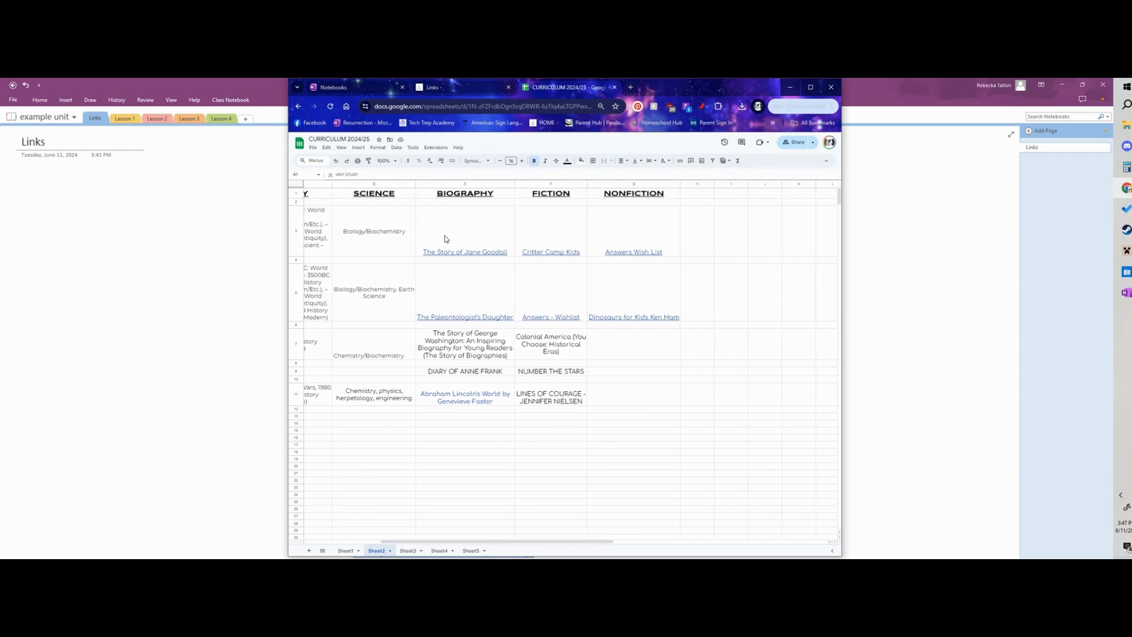
drag(417, 215, 613, 248)
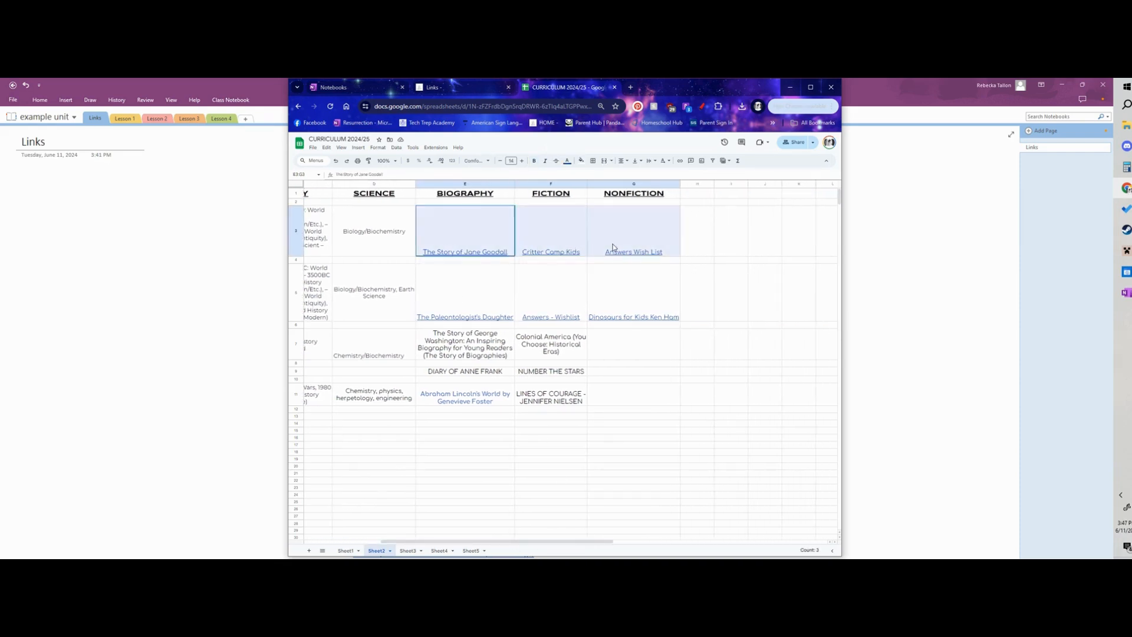
right_click(613, 248)
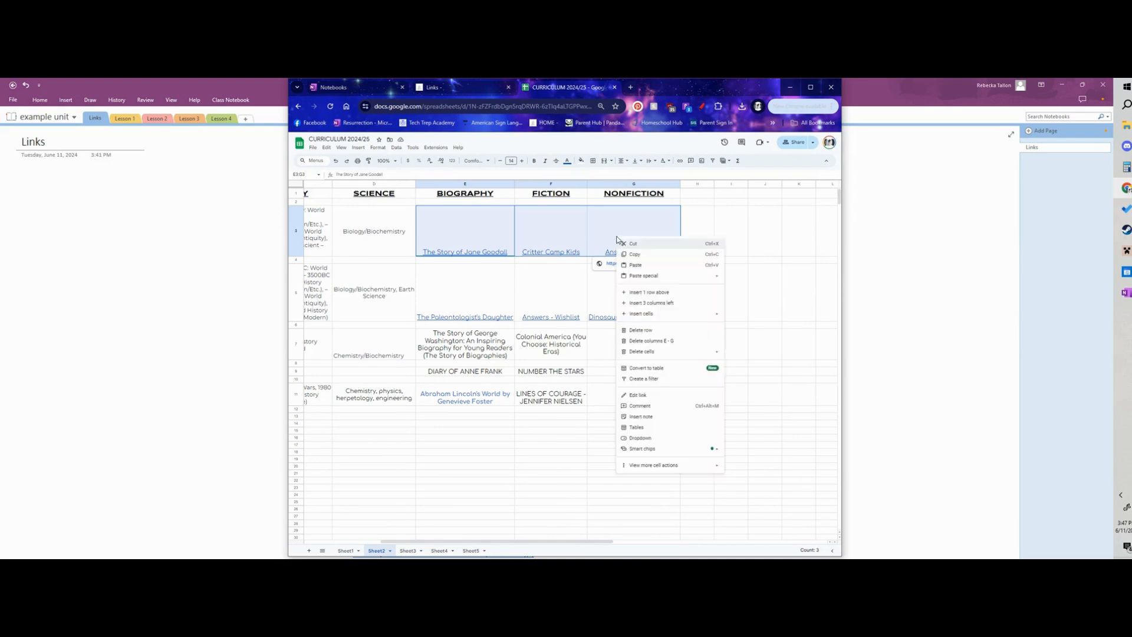
click(650, 260)
Add a "Books:" heading in the empty space on the OneNote Links page and paste the copied book links beneath it.
click(30, 184)
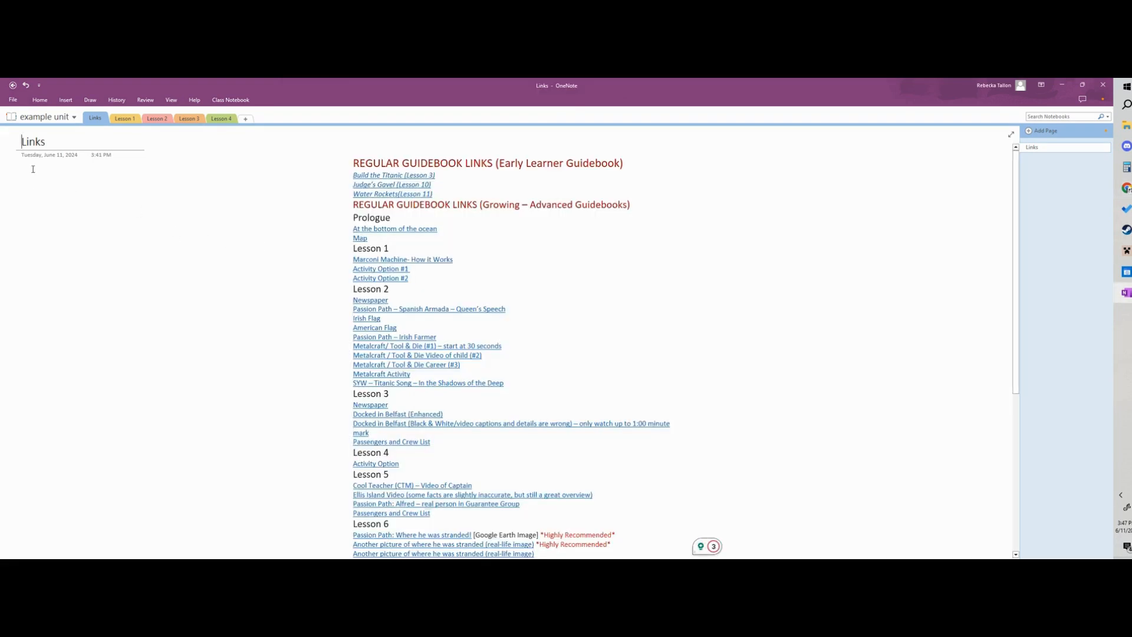
click(26, 178)
text(Books:)
key(ctrl+v)
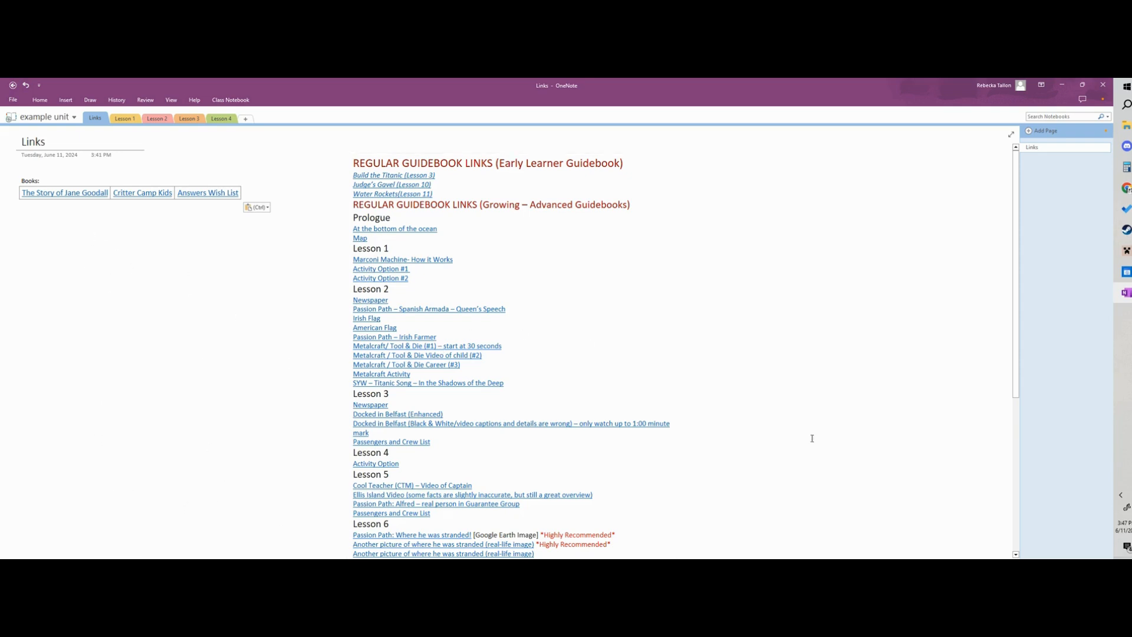
click(1127, 549)
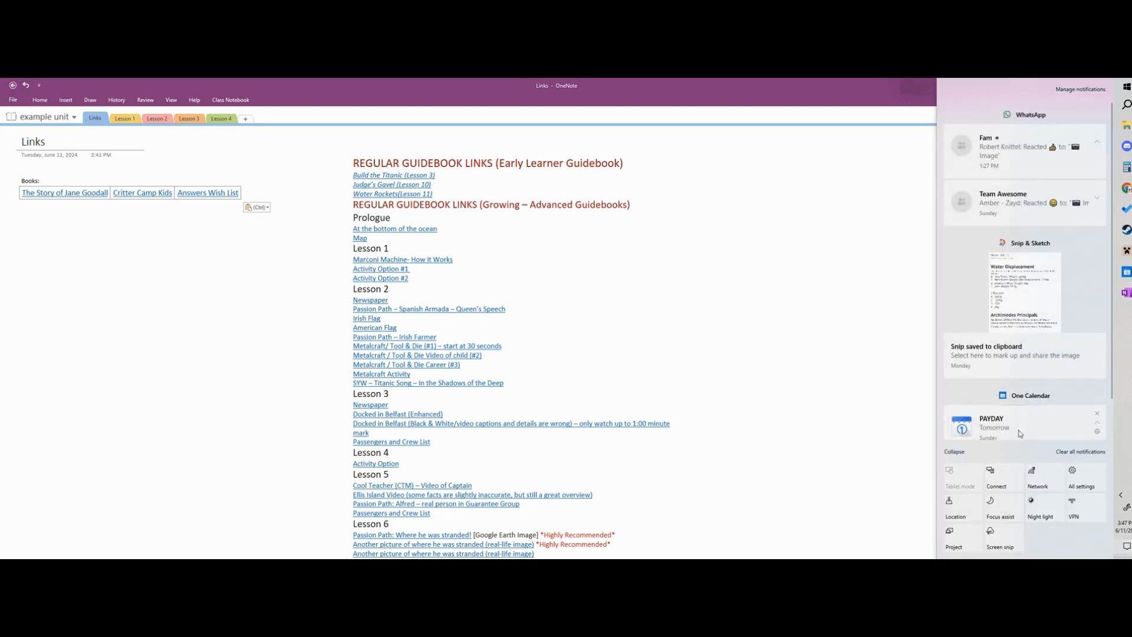
click(1127, 549)
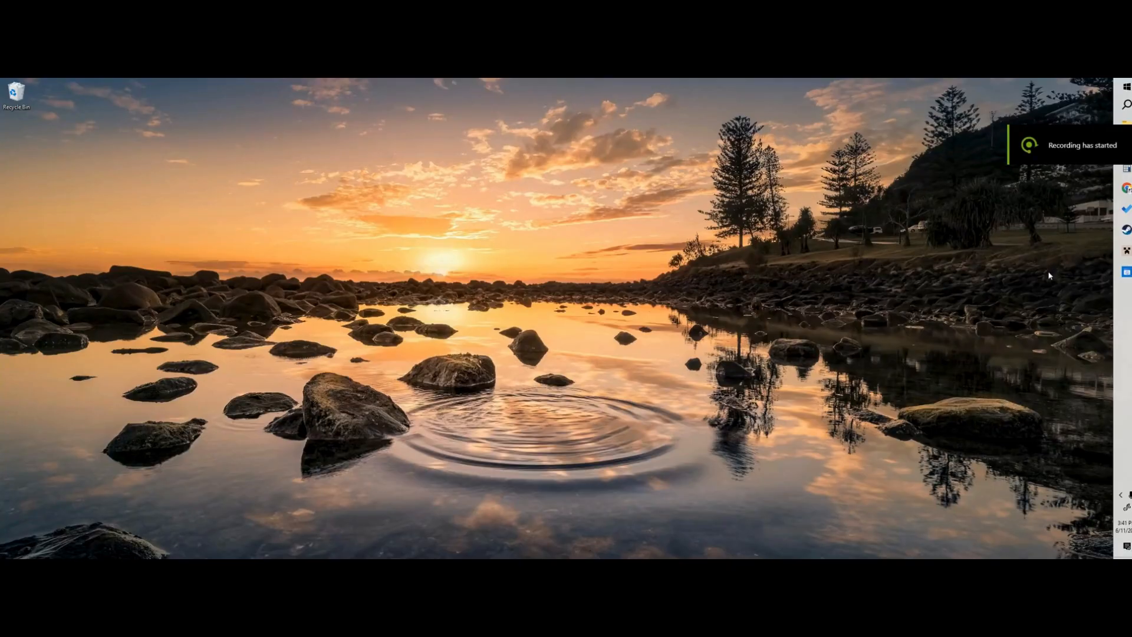
click(1126, 87)
click(945, 267)
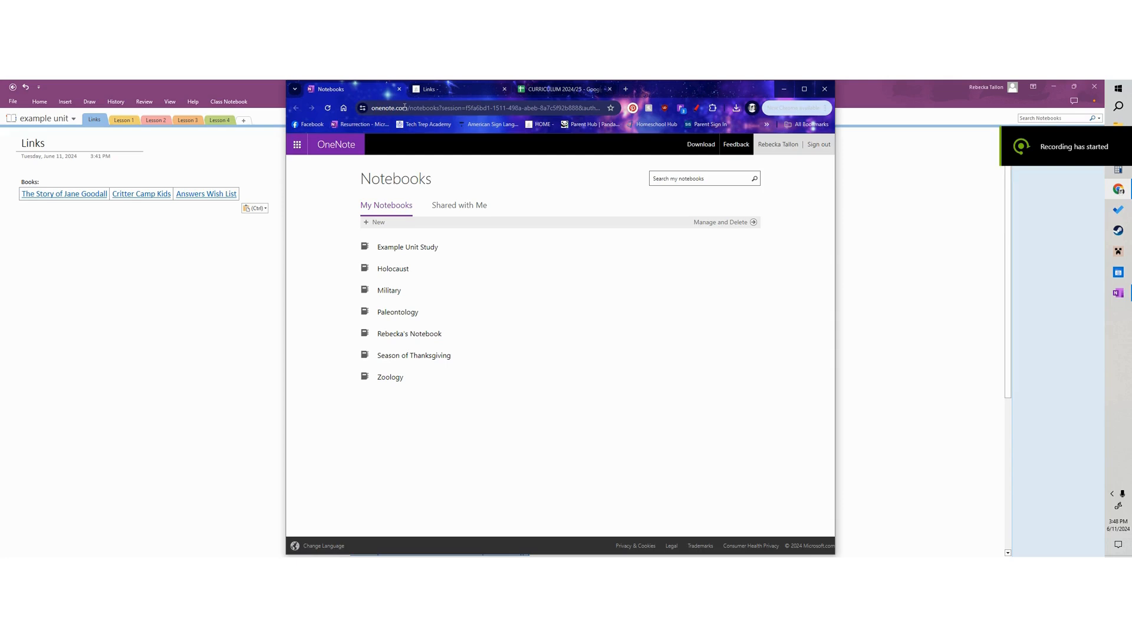
Open the Paleontology notebook in OneNote on the web and request its Lesson 1 section.
drag(407, 108, 379, 107)
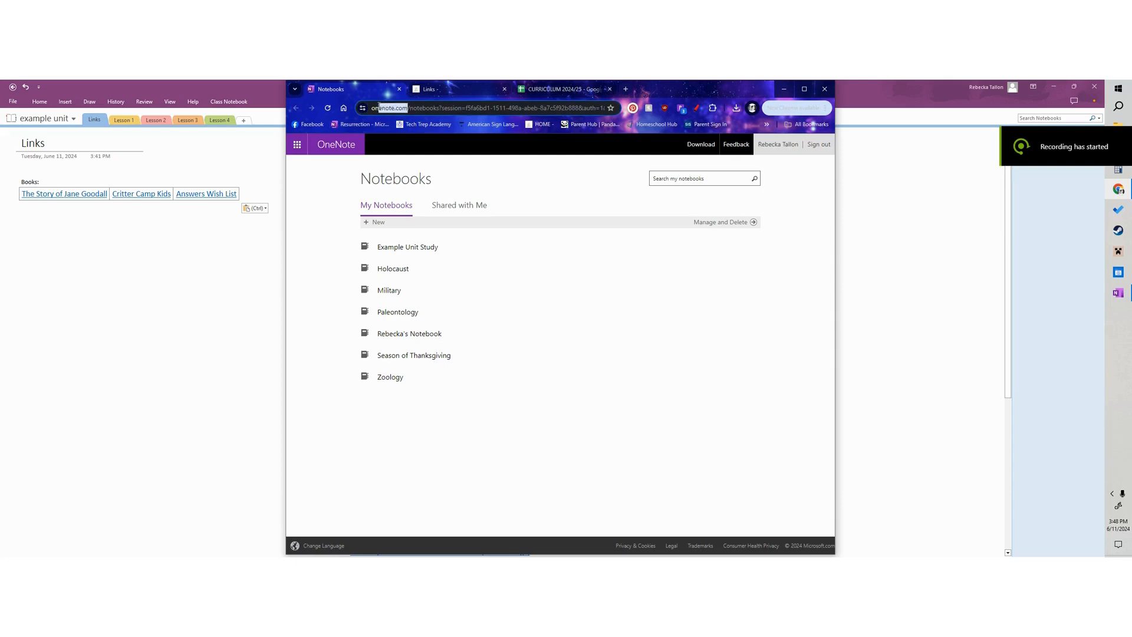
click(525, 315)
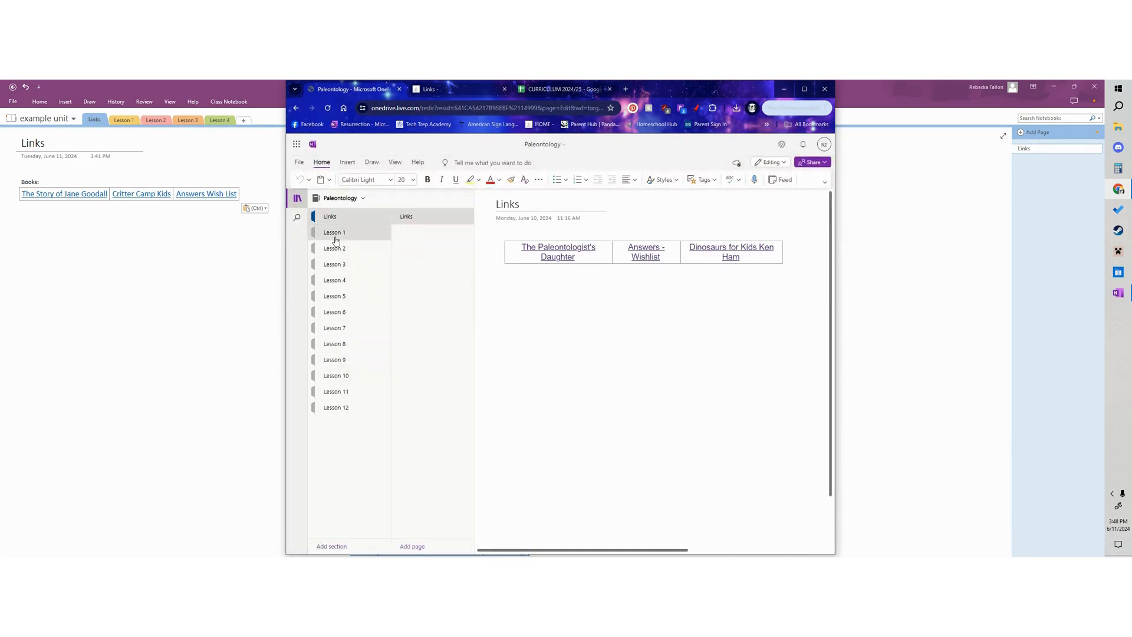
click(336, 236)
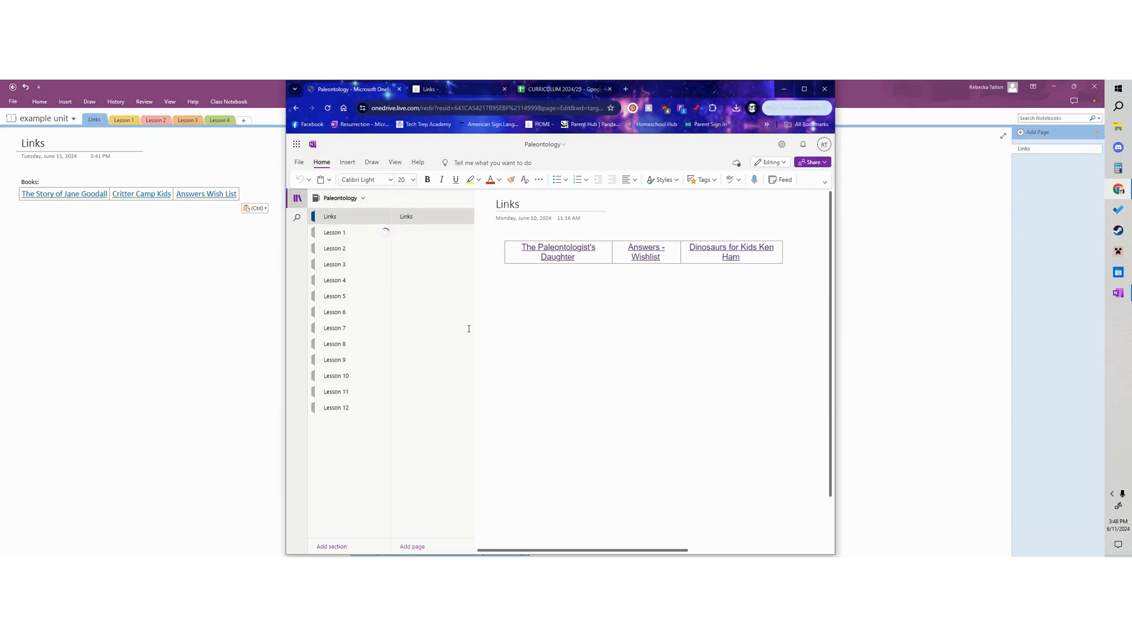
Open the example unit notebook in OneNote on the web by way of OneDrive, and view its Links page.
click(344, 199)
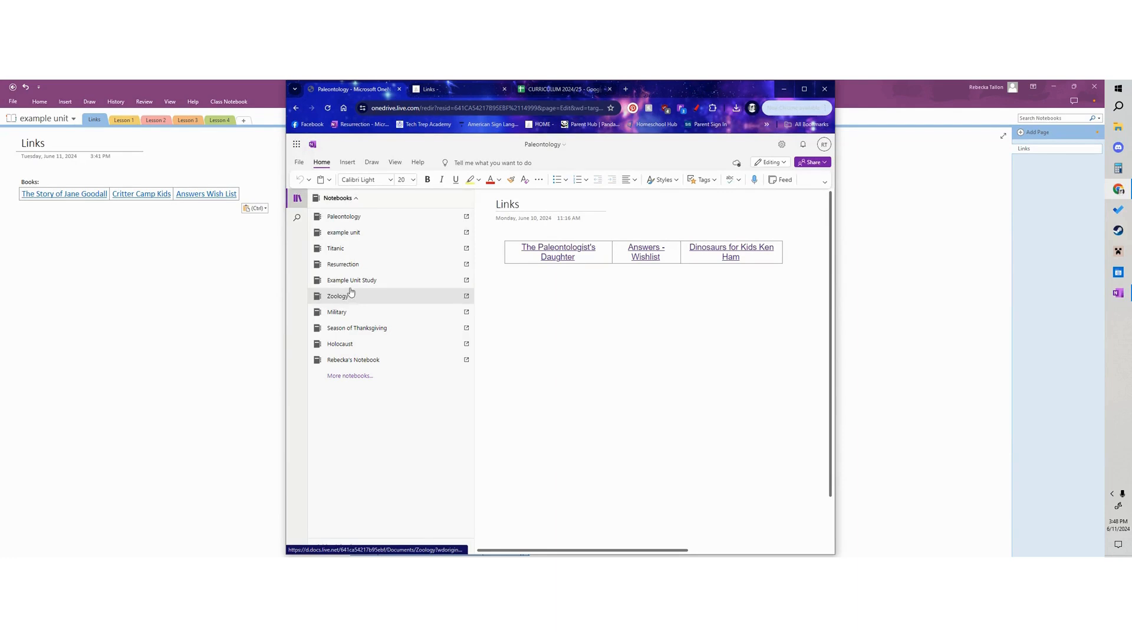
click(350, 233)
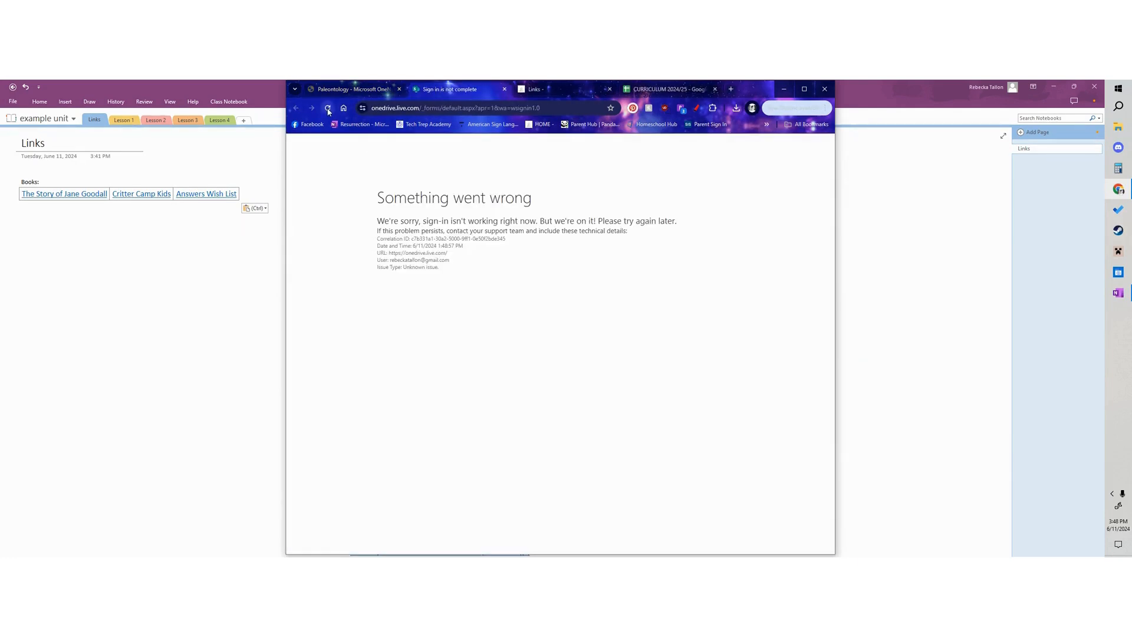
click(328, 108)
click(589, 183)
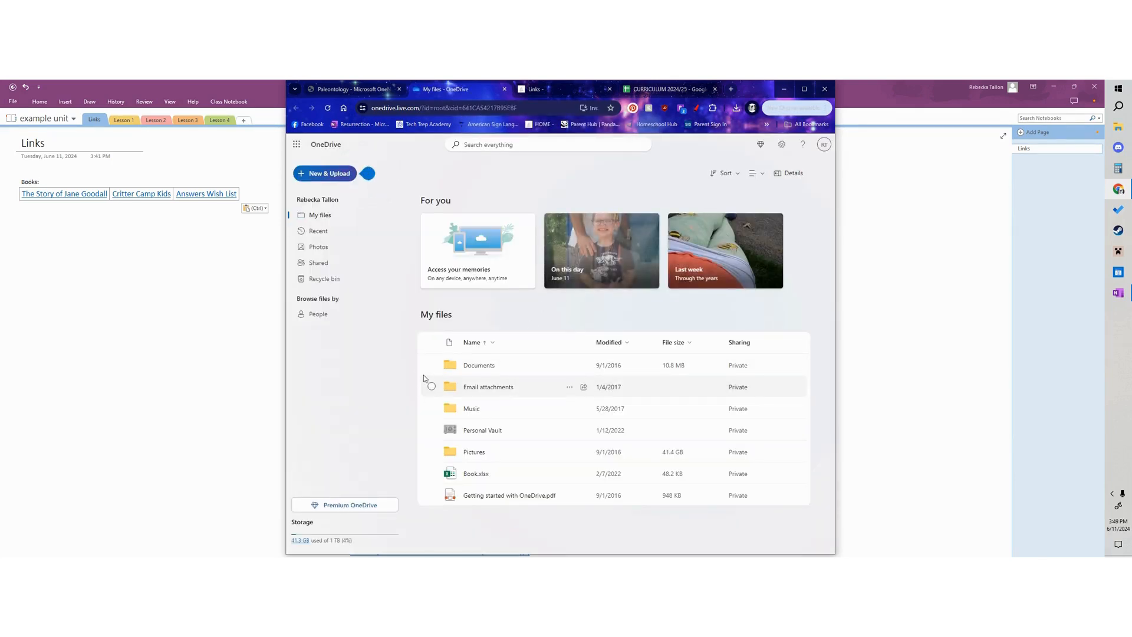
click(297, 143)
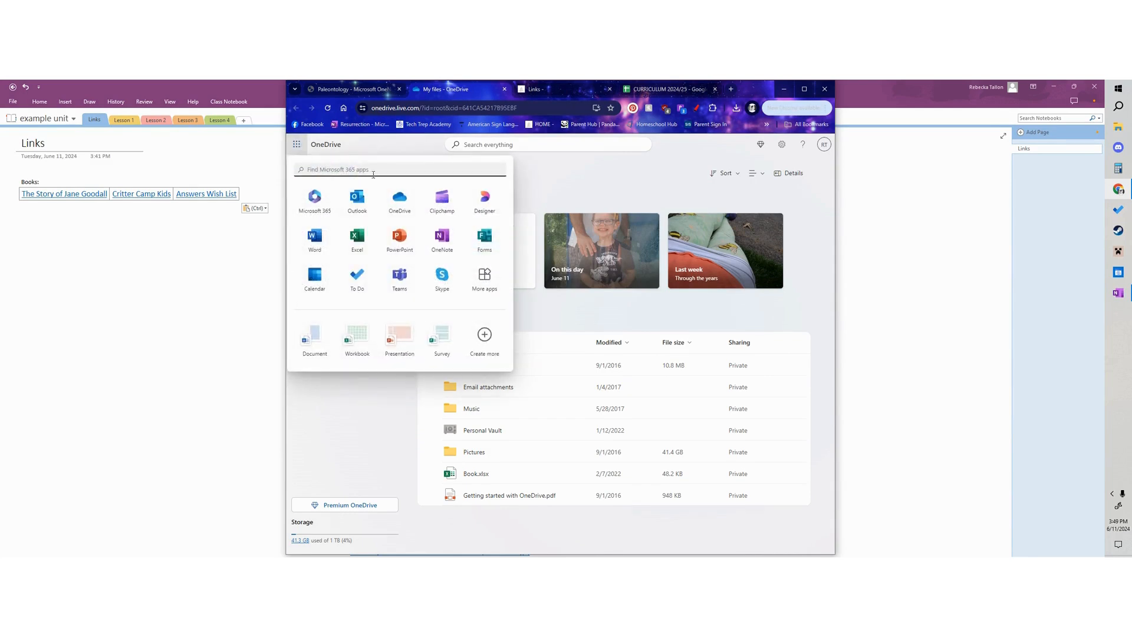
click(442, 236)
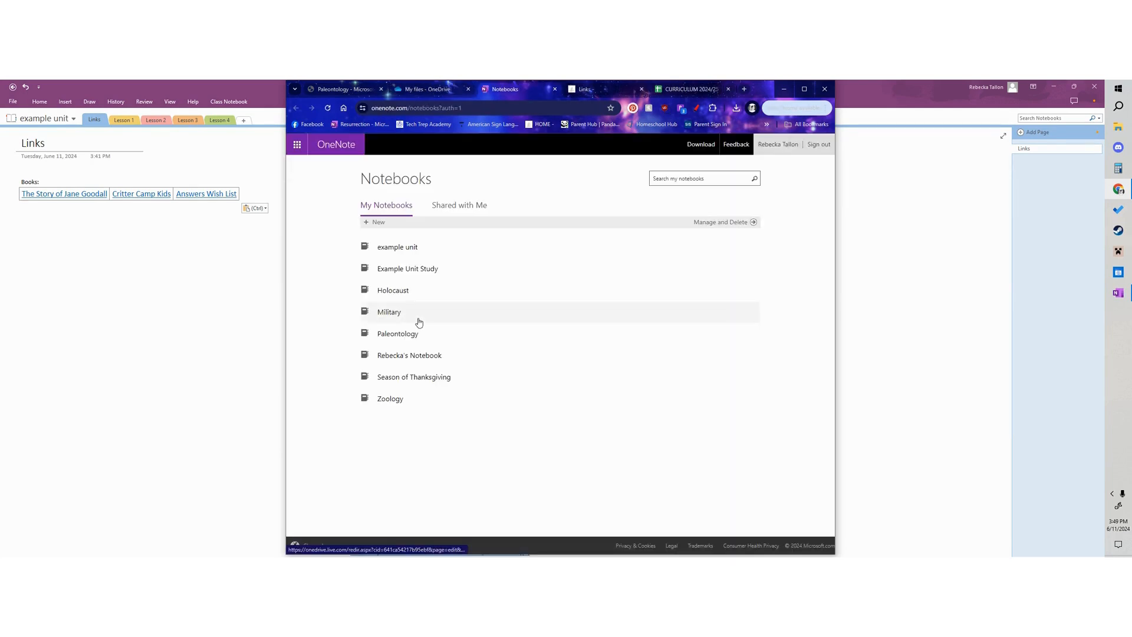
click(395, 247)
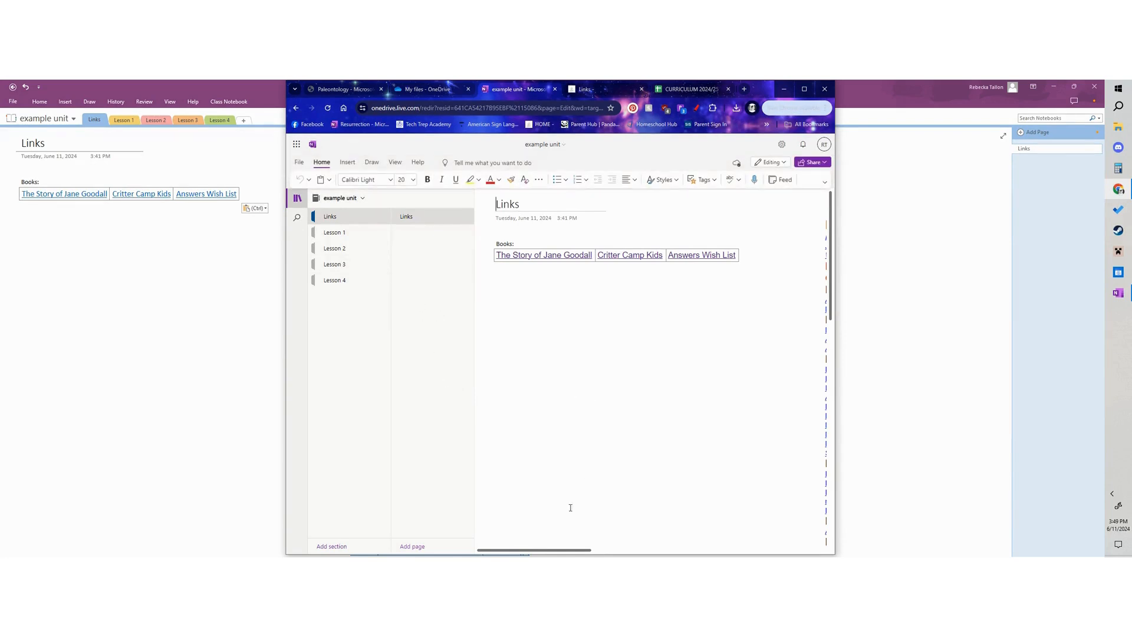
drag(548, 549, 489, 550)
Write "Hey, I like this unit!" in the body of the first Reading Notes page of the Lesson 1 section.
click(342, 237)
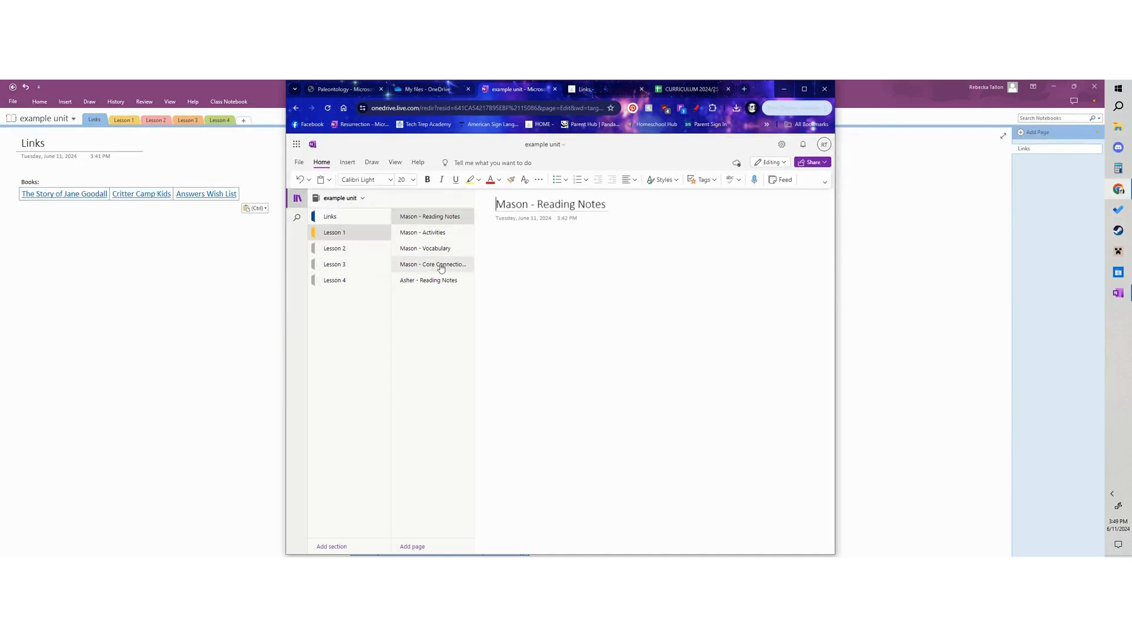
click(577, 271)
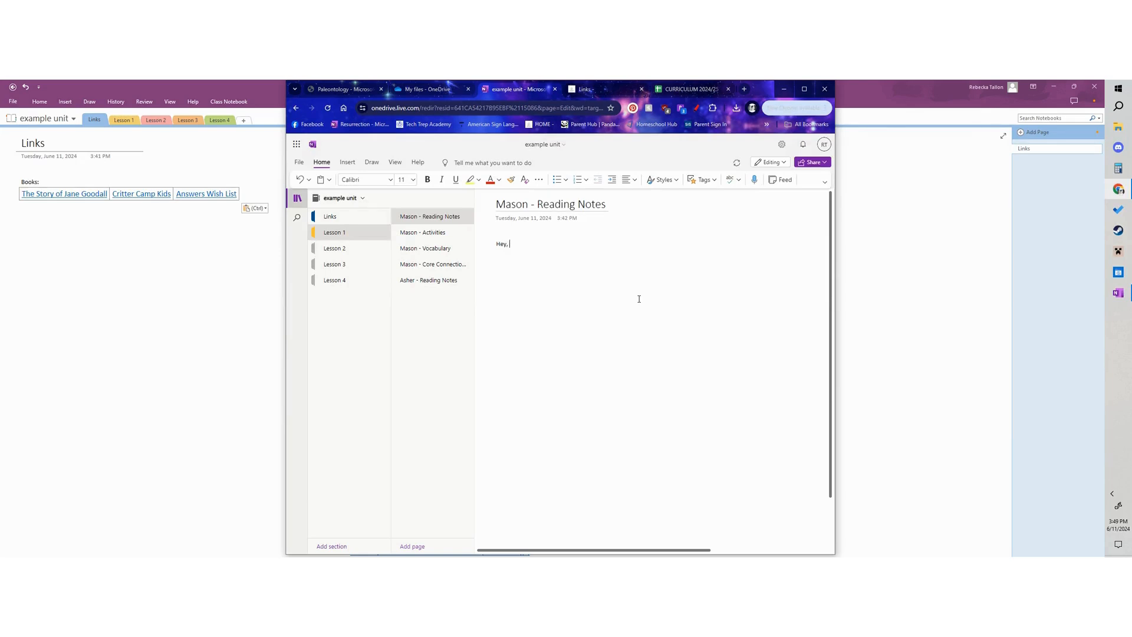
text(Hey, I like this unit!)
Switch to desktop OneNote and view Lesson 1's first Reading Notes page to check whether the web note has synced.
click(179, 294)
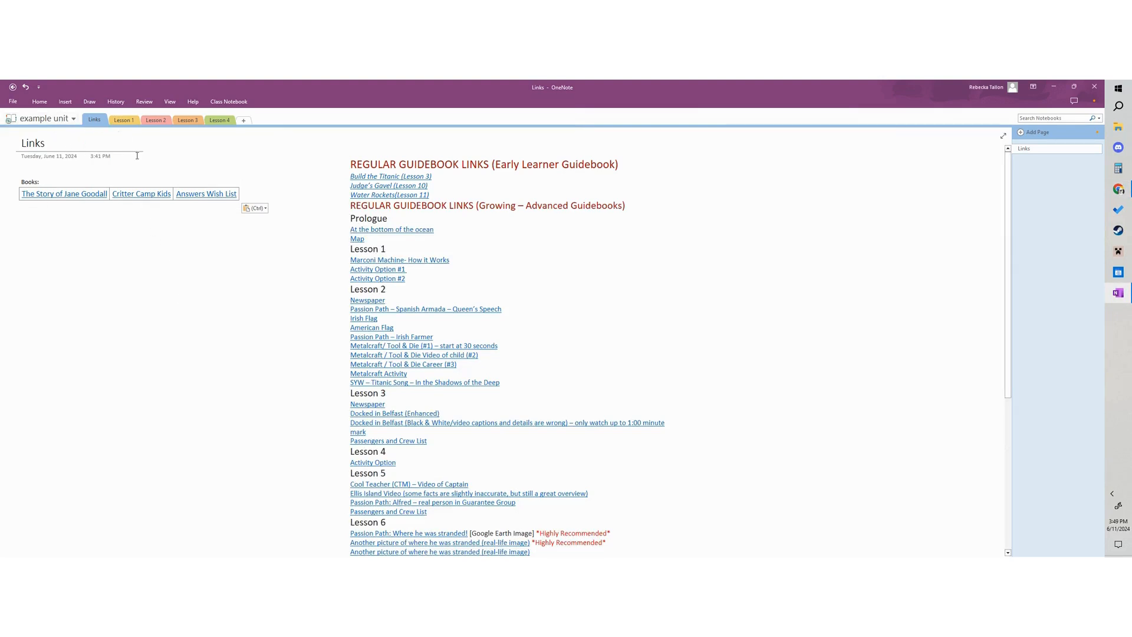
click(126, 120)
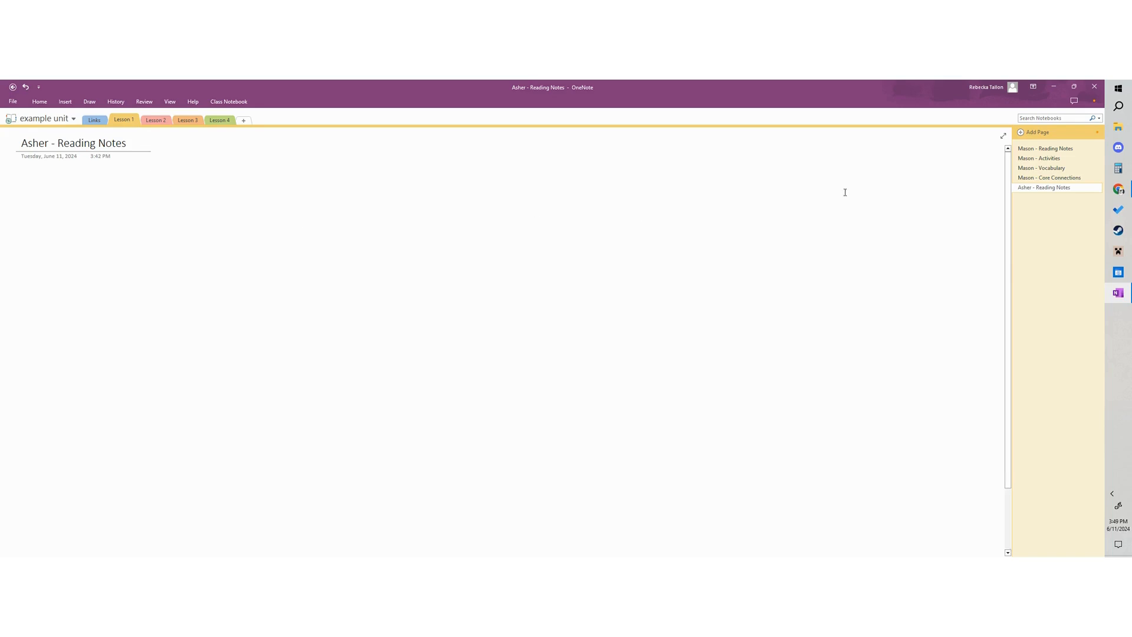
click(1031, 149)
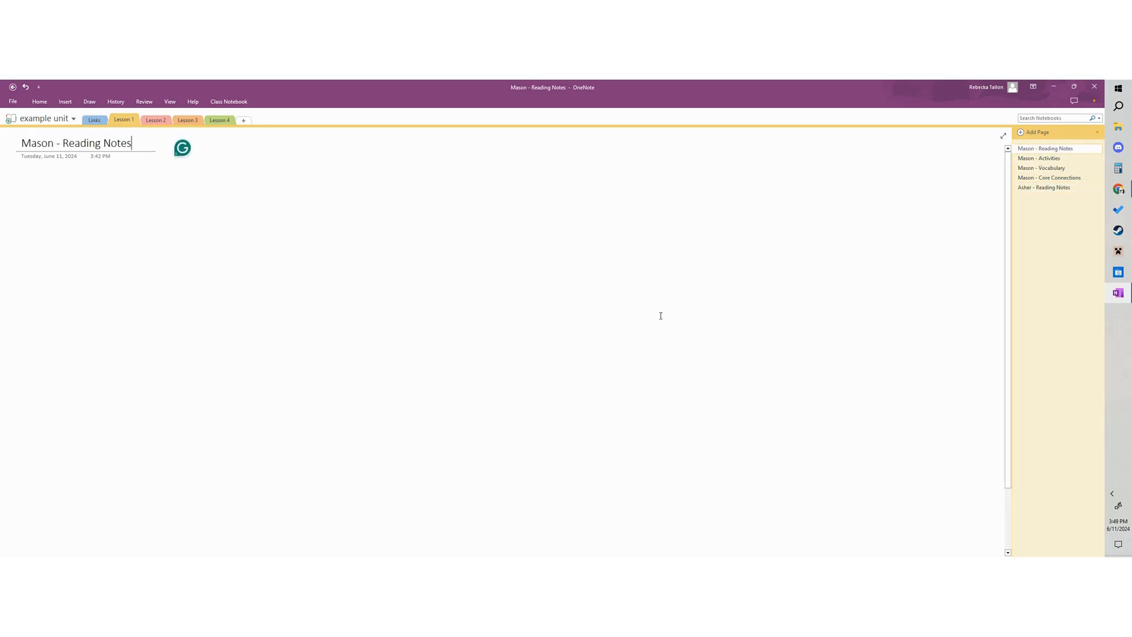
click(415, 320)
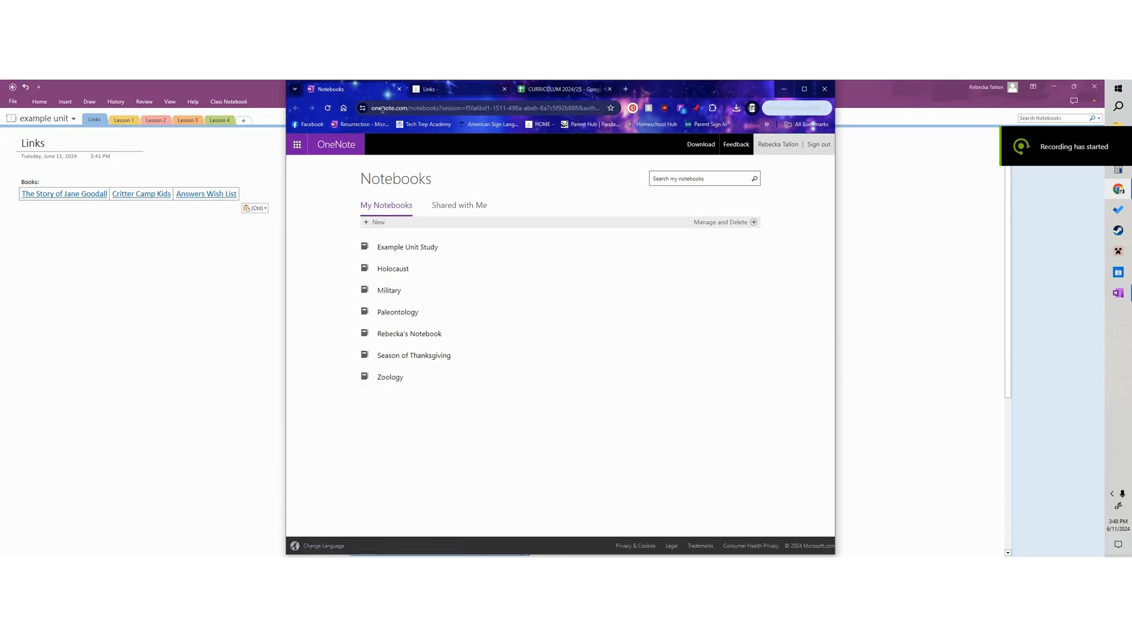
Open the Paleontology notebook from the web notebook list in Chrome.
drag(408, 107, 371, 108)
click(465, 331)
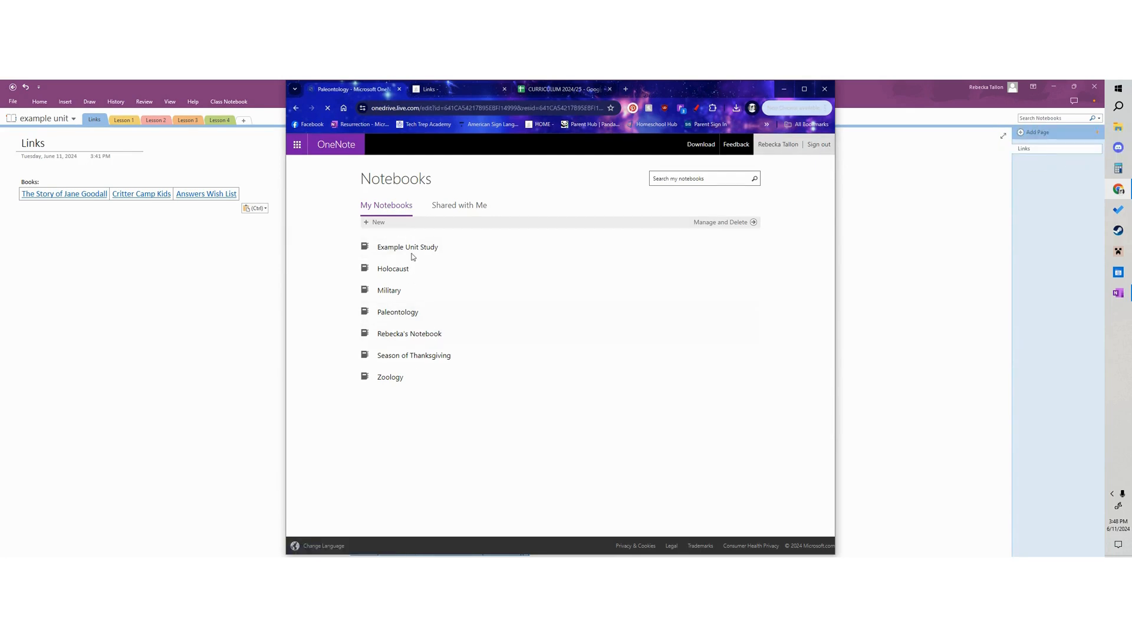